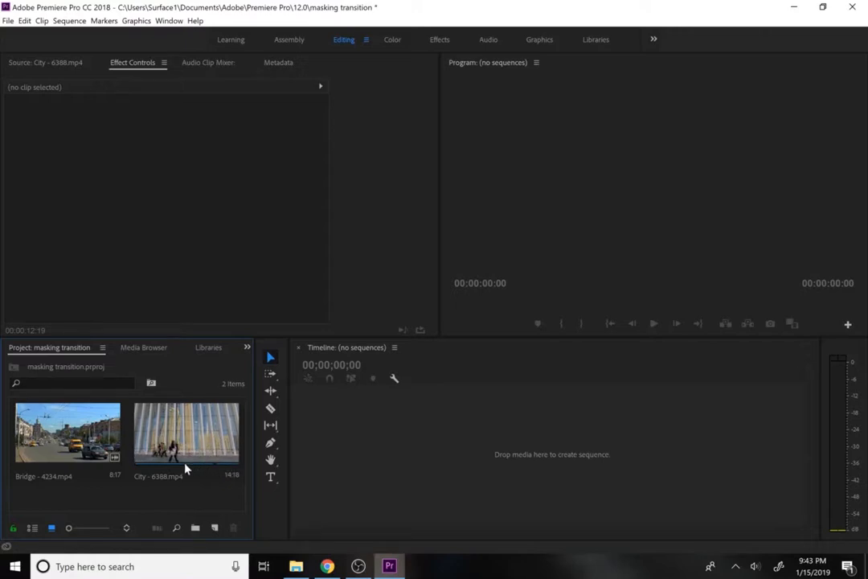
Preview City - 6388.mp4 in the source viewer and scrub through the moment when the man in the blue shirt walks past.
{"action": "double_click", "coordinate": [199, 447]}
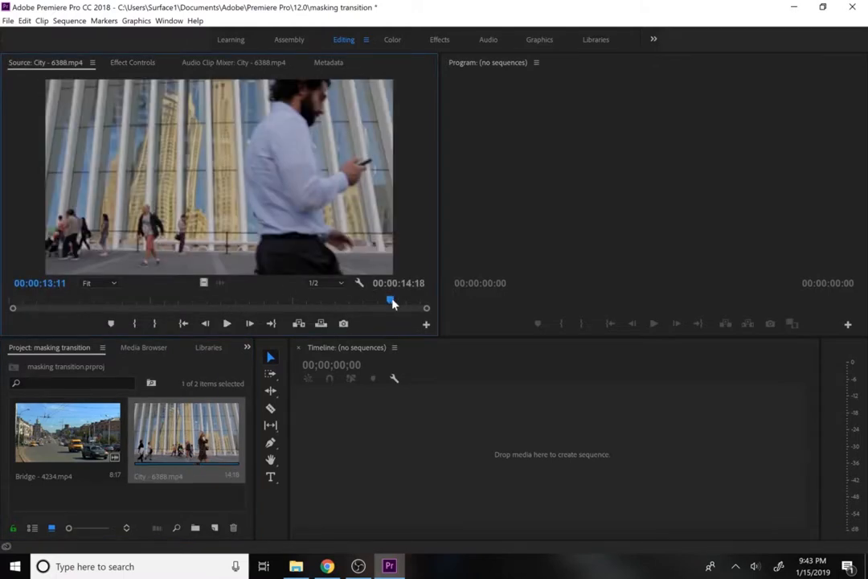
{"action": "mouse_move", "coordinate": [389, 300]}
{"action": "left_mouse_down"}
{"action": "mouse_move", "coordinate": [349, 302]}
{"action": "mouse_move", "coordinate": [409, 306]}
{"action": "mouse_move", "coordinate": [368, 301]}
{"action": "mouse_move", "coordinate": [384, 302]}
{"action": "left_mouse_up"}
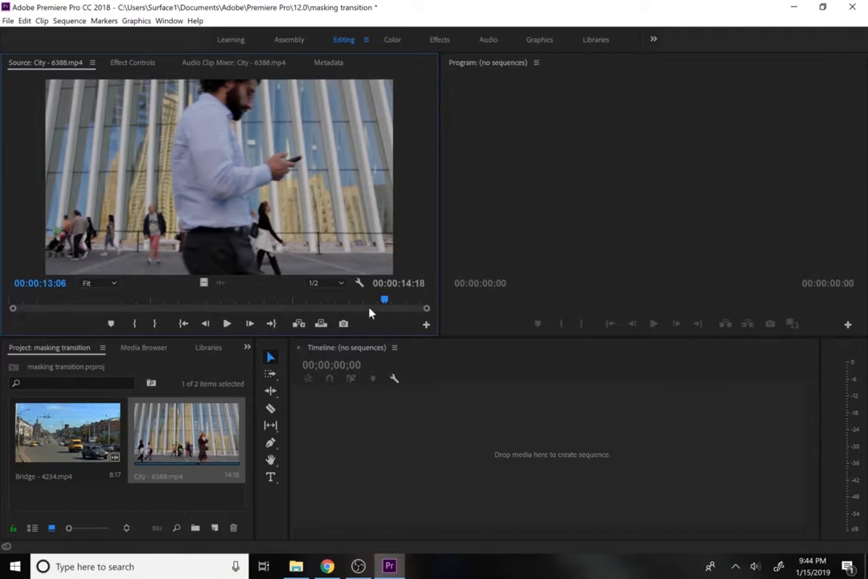
{"action": "left_click_drag", "start_coordinate": [385, 302], "coordinate": [360, 305]}
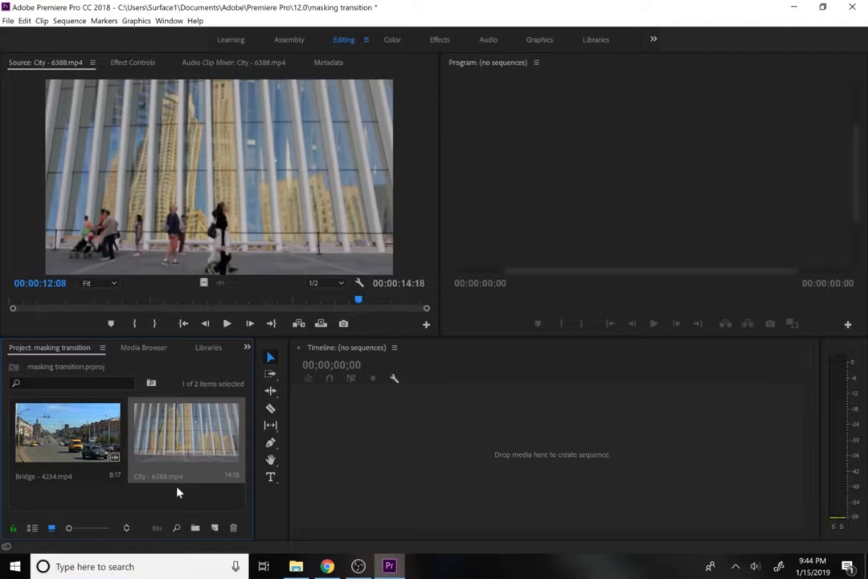
Build a sequence with City - 6388.mp4 on track V2 and Bridge - 4234.mp4 on V1, overlapping the end of the city clip.
{"action": "left_click", "coordinate": [494, 444]}
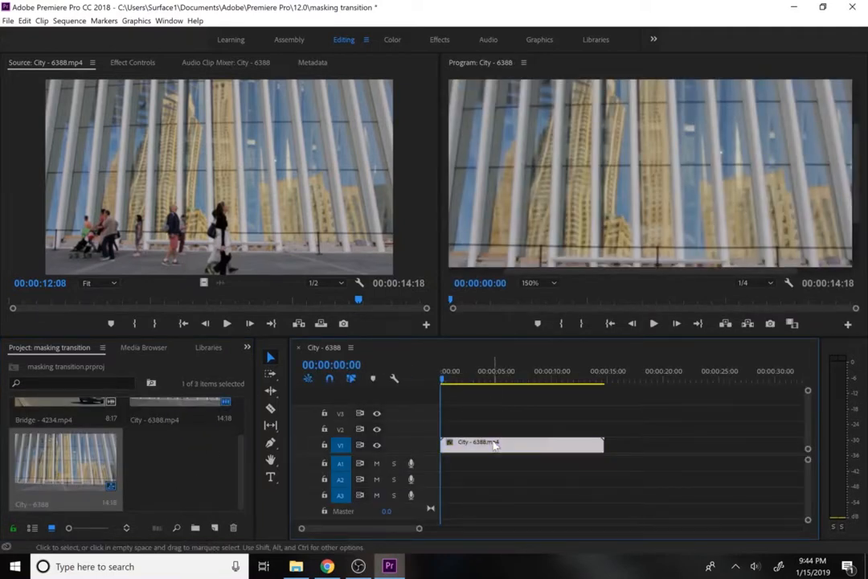
{"action": "left_click_drag", "start_coordinate": [495, 444], "coordinate": [494, 426]}
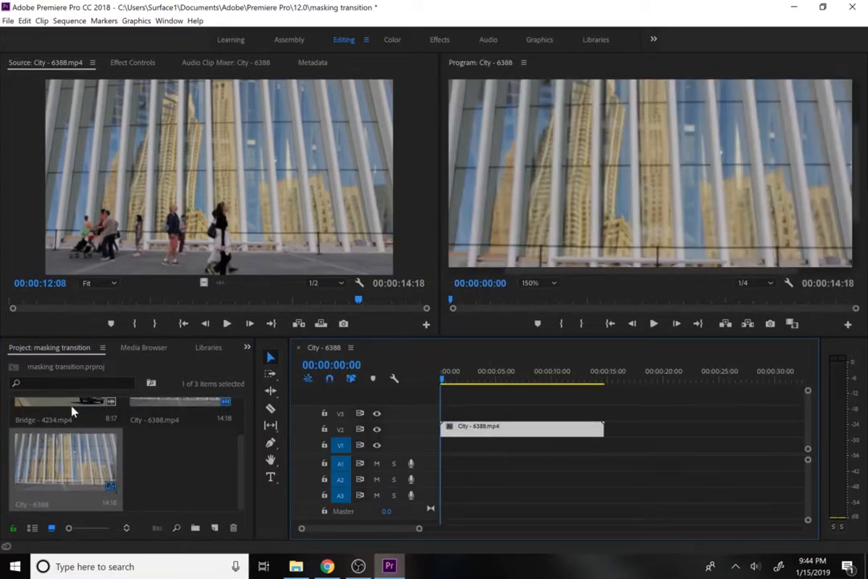
{"action": "left_click_drag", "start_coordinate": [73, 412], "coordinate": [566, 455]}
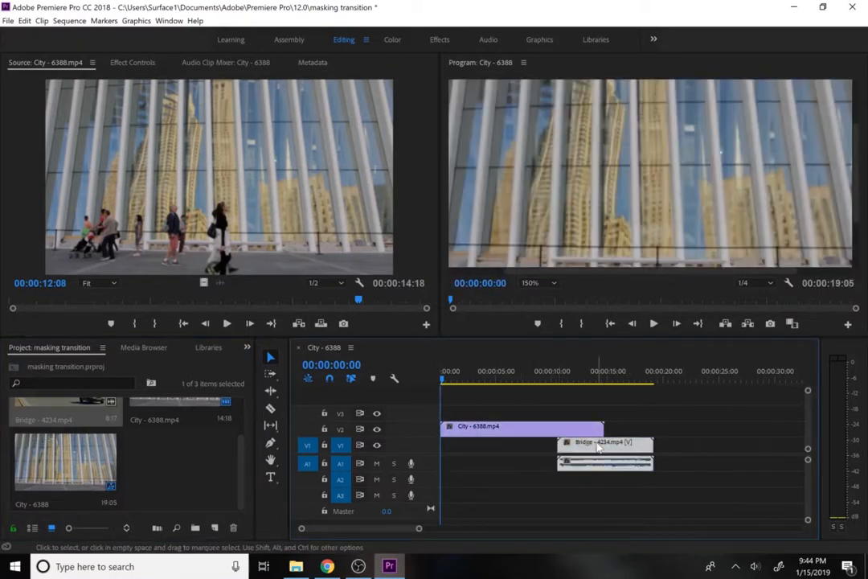
Unlink the Bridge - 4234.mp4 clip's audio from its video and delete the audio.
{"action": "right_click", "coordinate": [597, 447]}
{"action": "left_click", "coordinate": [539, 182]}
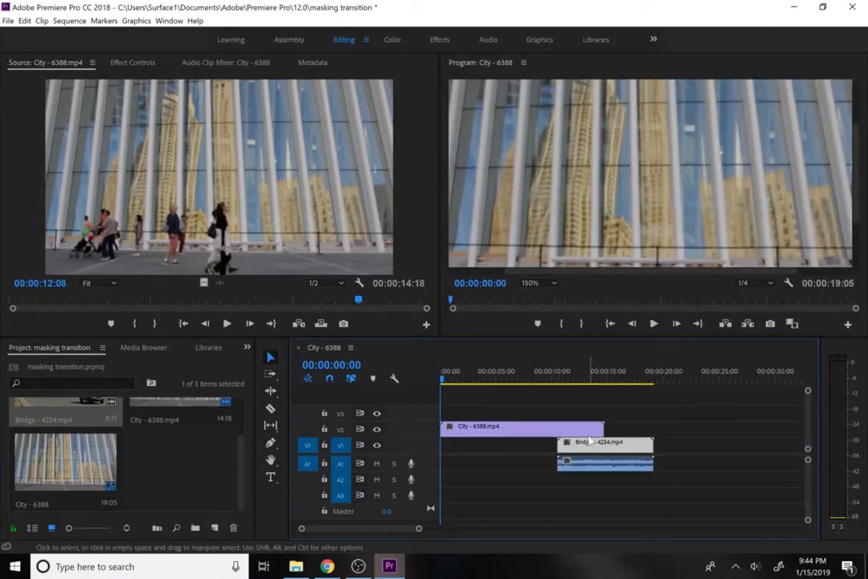
{"action": "left_click", "coordinate": [589, 463]}
{"action": "key", "text": "Delete"}
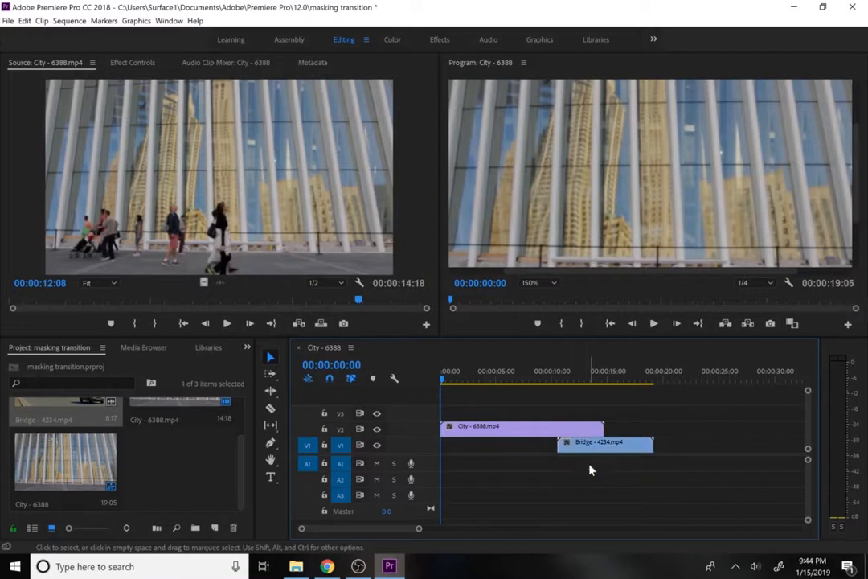
Fit the program preview and shift the Bridge clip on V1 to start at 00:00:12:23, as the man enters the frame.
{"action": "left_click", "coordinate": [580, 378]}
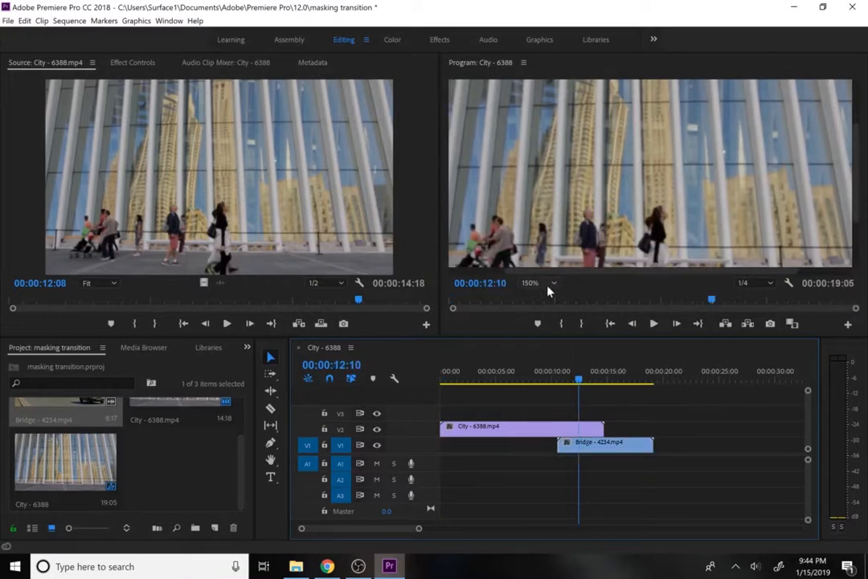
{"action": "left_click", "coordinate": [550, 284]}
{"action": "left_click", "coordinate": [540, 296]}
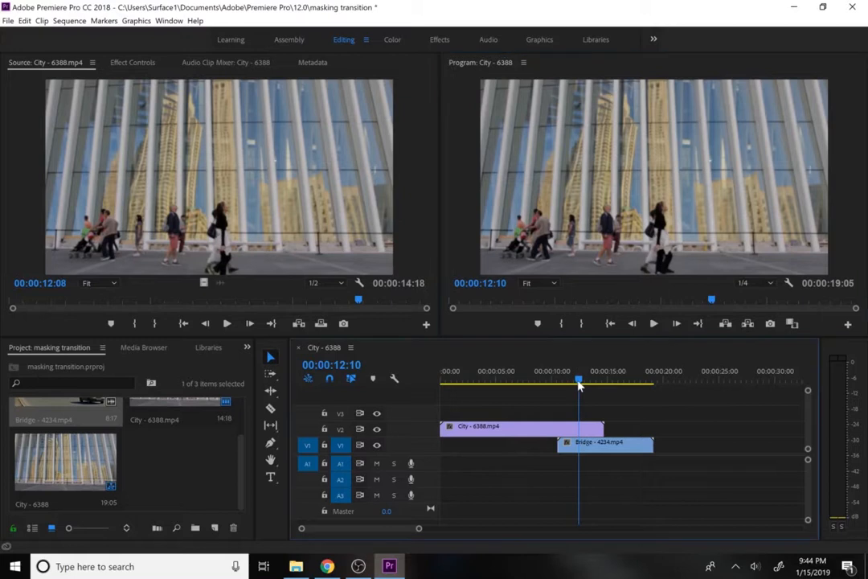
{"action": "left_click_drag", "start_coordinate": [579, 385], "coordinate": [585, 385]}
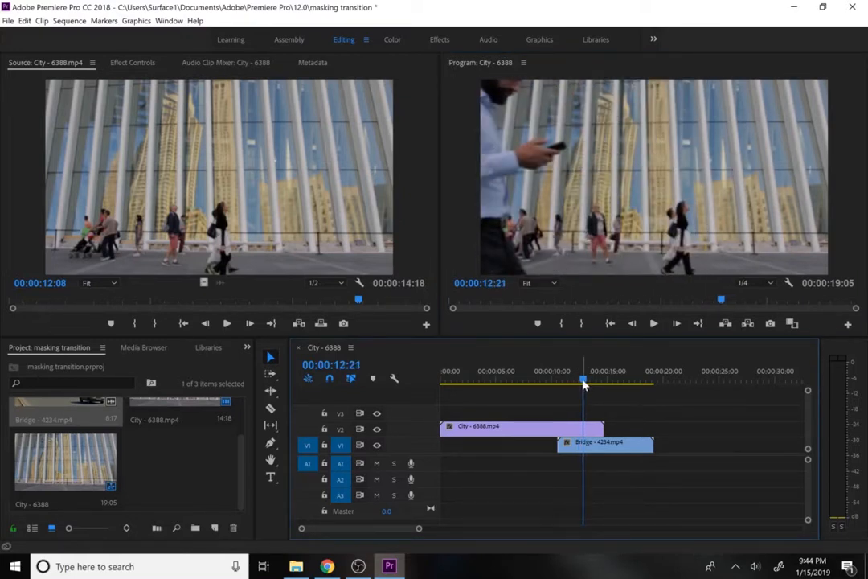
{"action": "key", "text": "Right"}
{"action": "key", "text": "Right"}
{"action": "key", "text": "Left"}
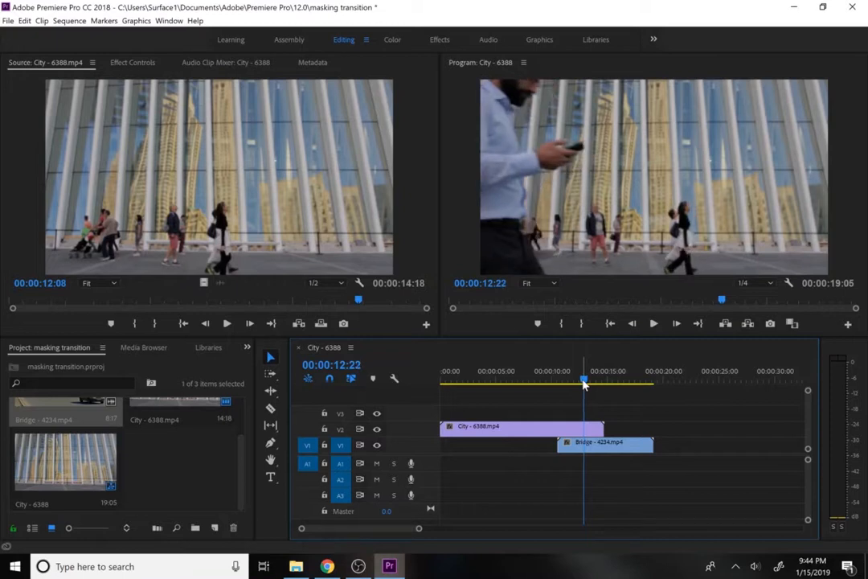
{"action": "key", "text": "Right"}
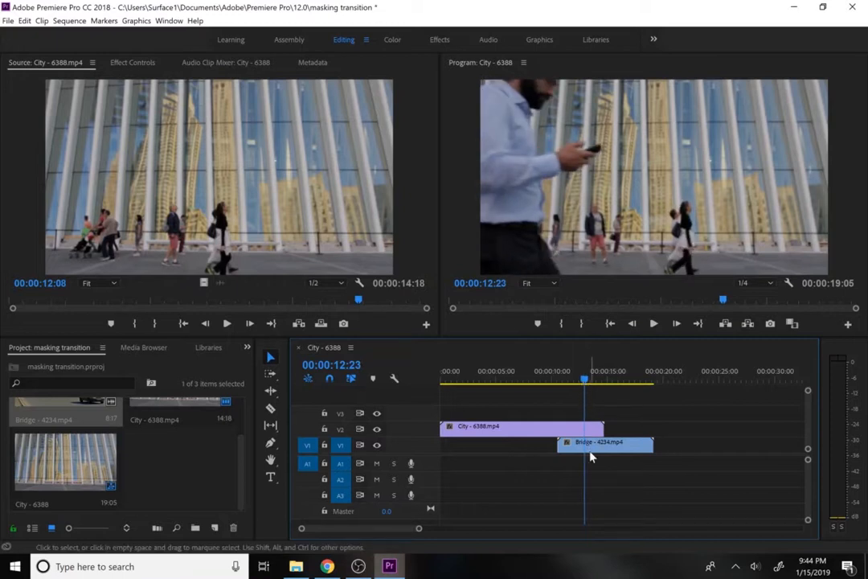
{"action": "left_click_drag", "start_coordinate": [591, 455], "coordinate": [617, 455]}
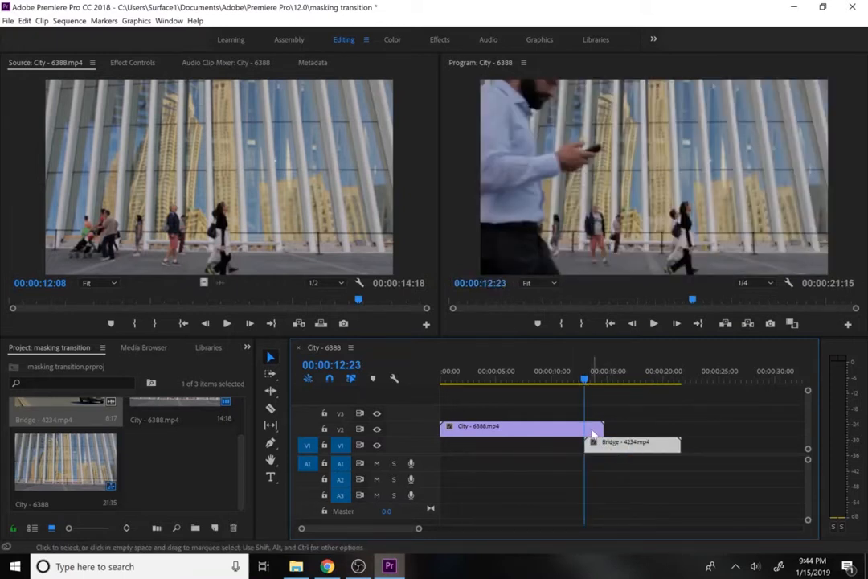
Hide track V2 briefly to check the Bridge clip beneath the city clip, and show it again.
{"action": "left_click", "coordinate": [593, 430]}
{"action": "left_click", "coordinate": [378, 431]}
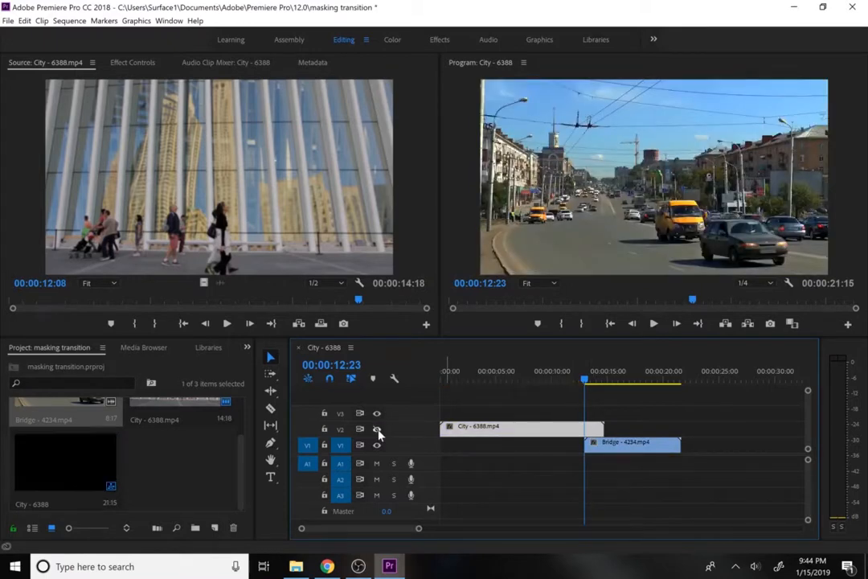
{"action": "left_click", "coordinate": [378, 431]}
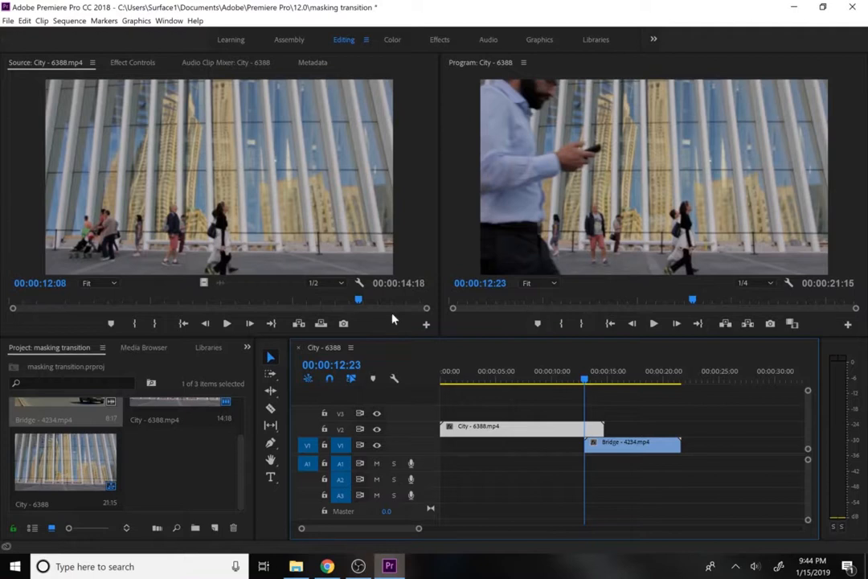
Draw a closed free-draw opacity mask on the City - 6388.mp4 clip at 00:00:12:23, mostly outside the picture's upper-left corner, behind the man.
{"action": "left_click", "coordinate": [137, 63]}
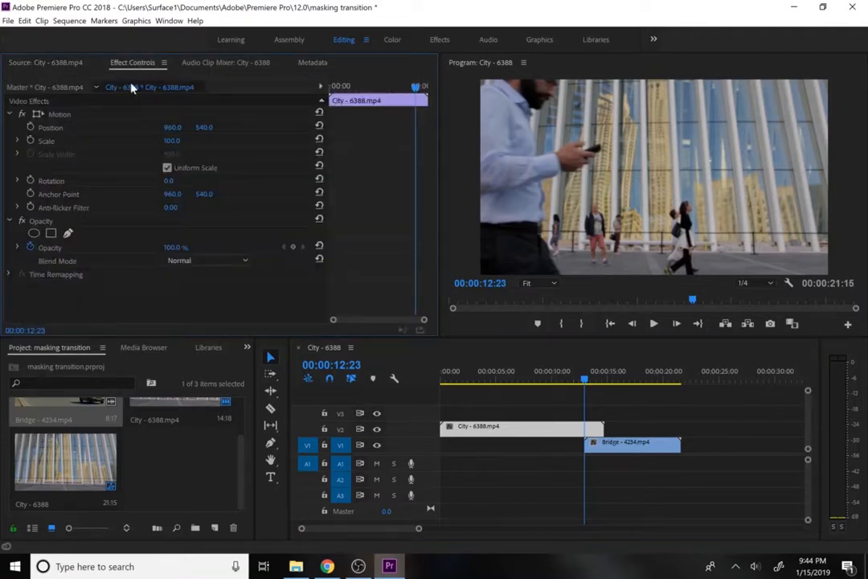
{"action": "left_click", "coordinate": [50, 249]}
{"action": "left_click", "coordinate": [41, 222]}
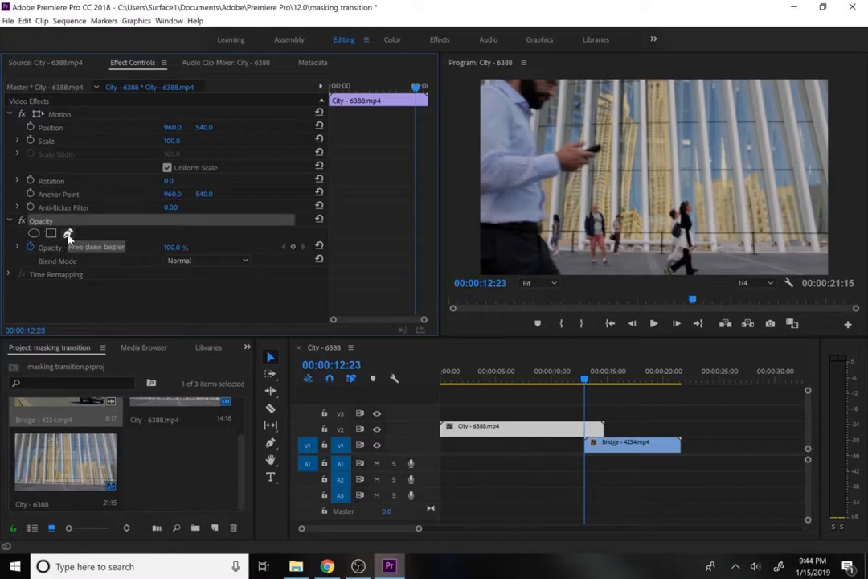
{"action": "left_click", "coordinate": [69, 234]}
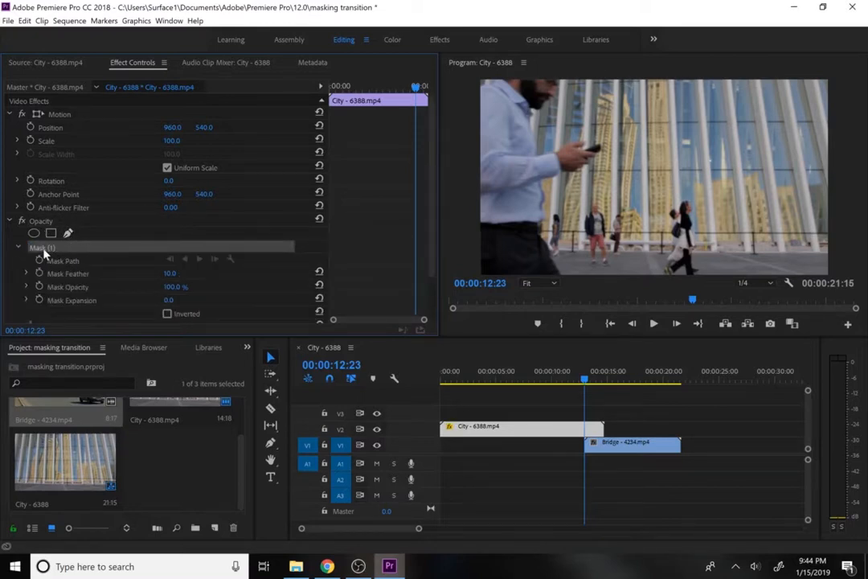
{"action": "left_click", "coordinate": [472, 97]}
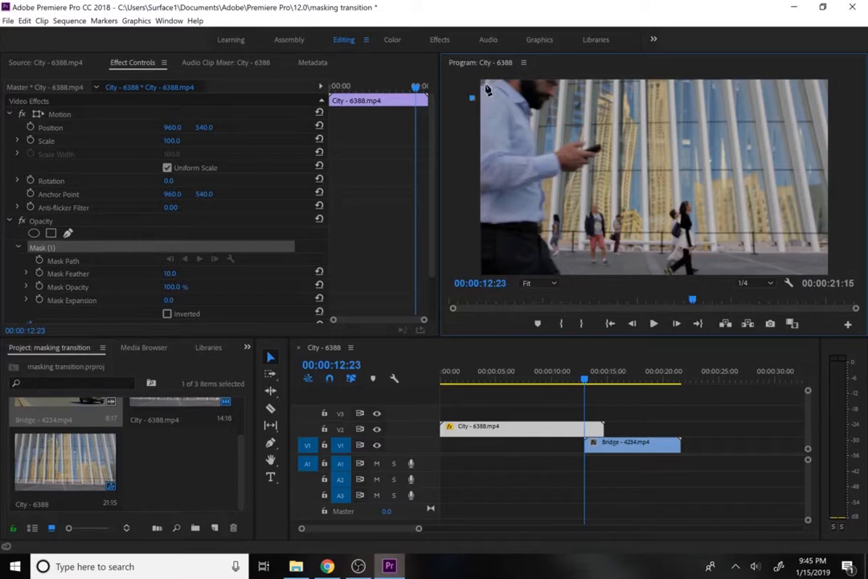
{"action": "left_click_drag", "start_coordinate": [488, 84], "coordinate": [493, 83]}
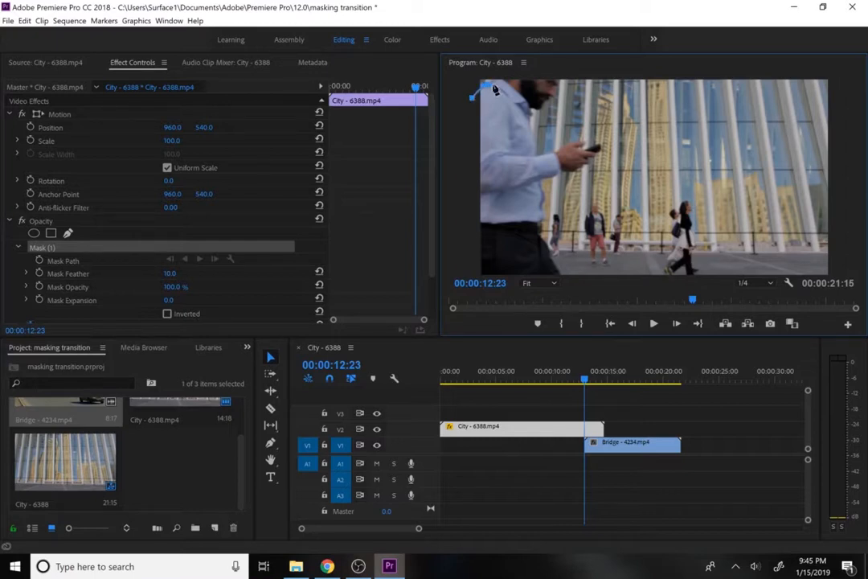
{"action": "left_click", "coordinate": [530, 282]}
{"action": "left_click", "coordinate": [549, 368]}
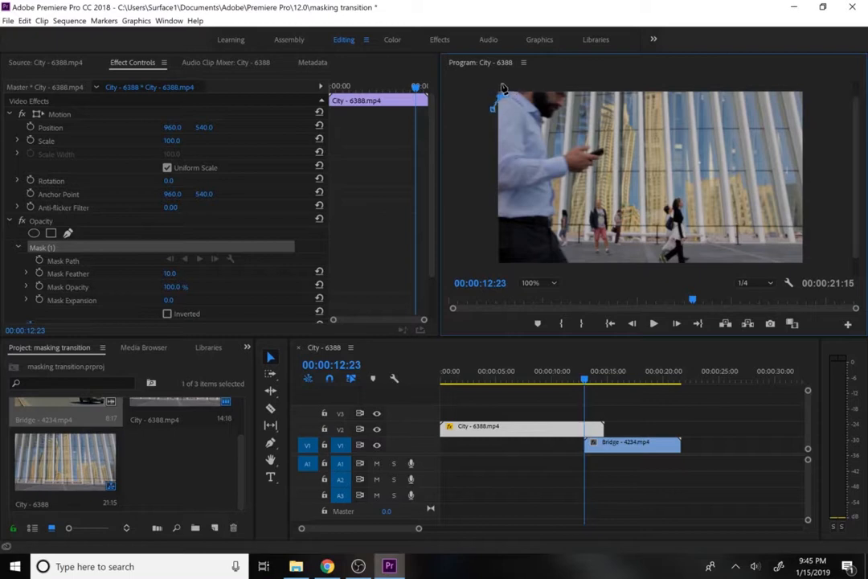
{"action": "left_click", "coordinate": [517, 88]}
{"action": "left_click", "coordinate": [486, 83]}
{"action": "left_click", "coordinate": [453, 124]}
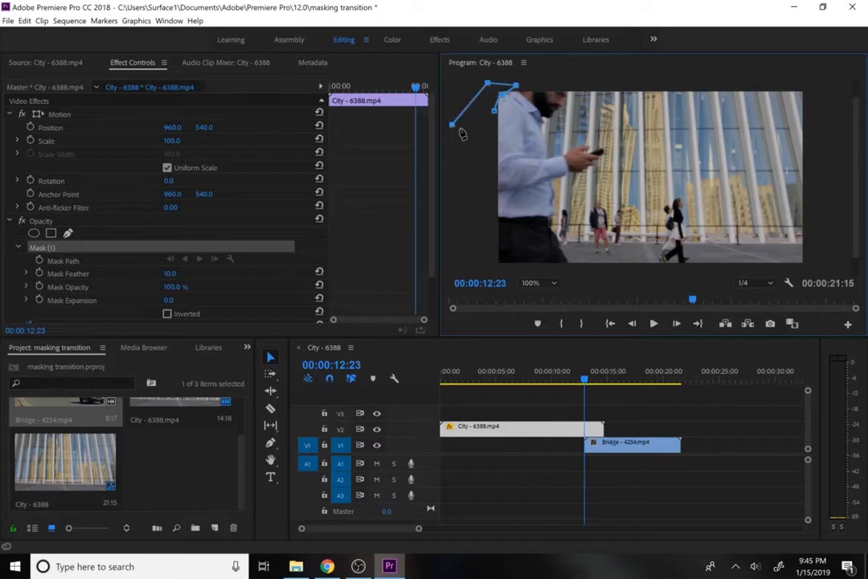
{"action": "left_click", "coordinate": [473, 139]}
{"action": "left_click", "coordinate": [498, 103]}
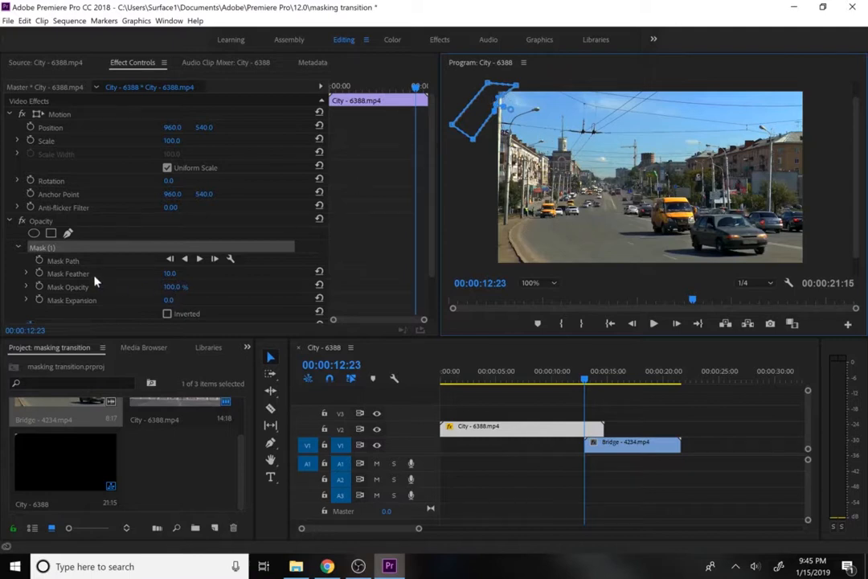
Invert the opacity mask and enable Mask Path keyframing at 00:00:12:23.
{"action": "left_click", "coordinate": [167, 313]}
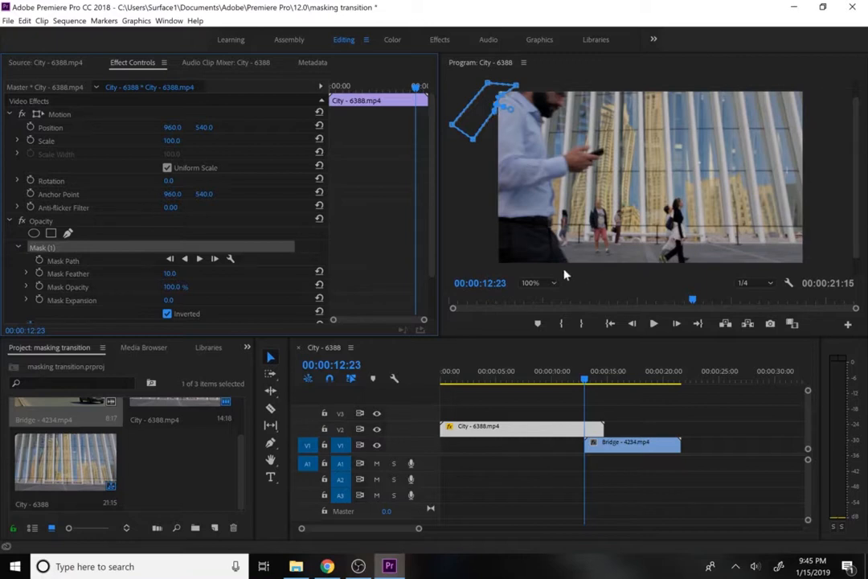
{"action": "left_click", "coordinate": [39, 260]}
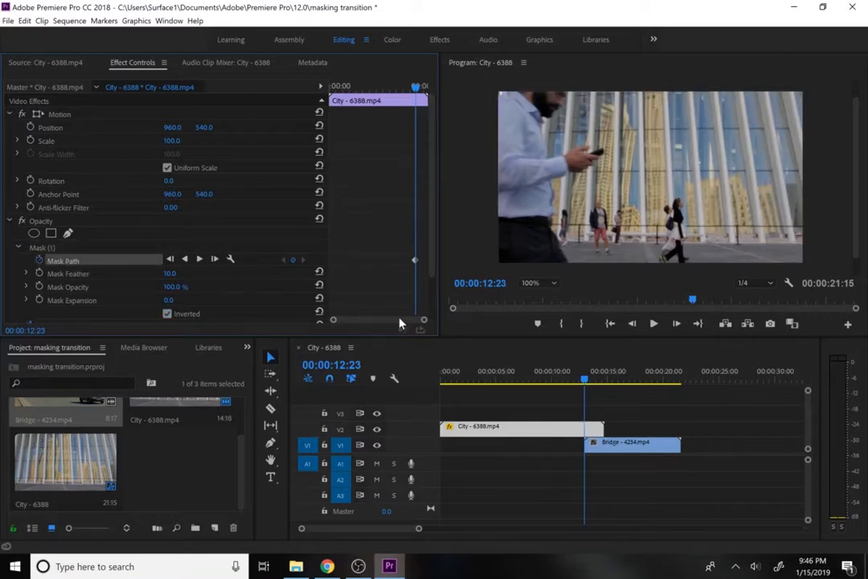
Advance one frame to 00:00:12:24 and reshape the mask to follow the man's back and cut out the area behind his head.
{"action": "left_click", "coordinate": [677, 324]}
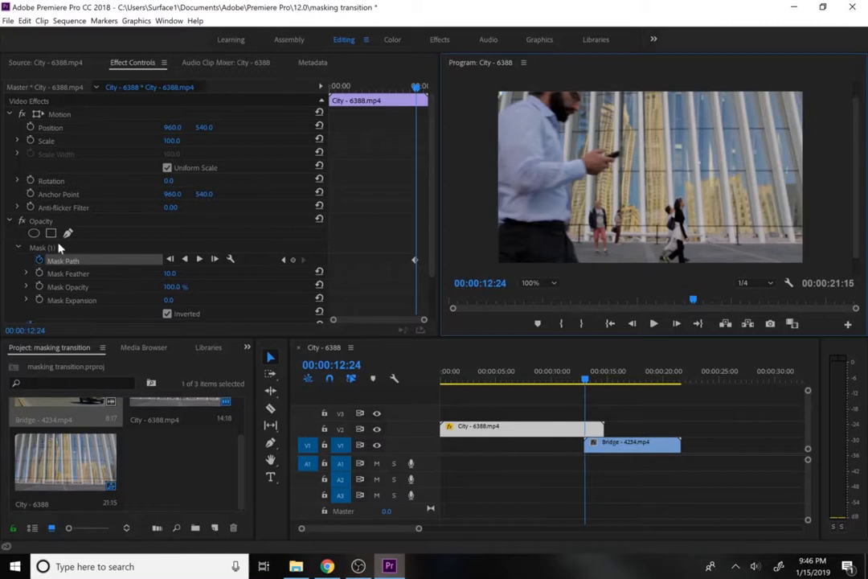
{"action": "left_click", "coordinate": [40, 261]}
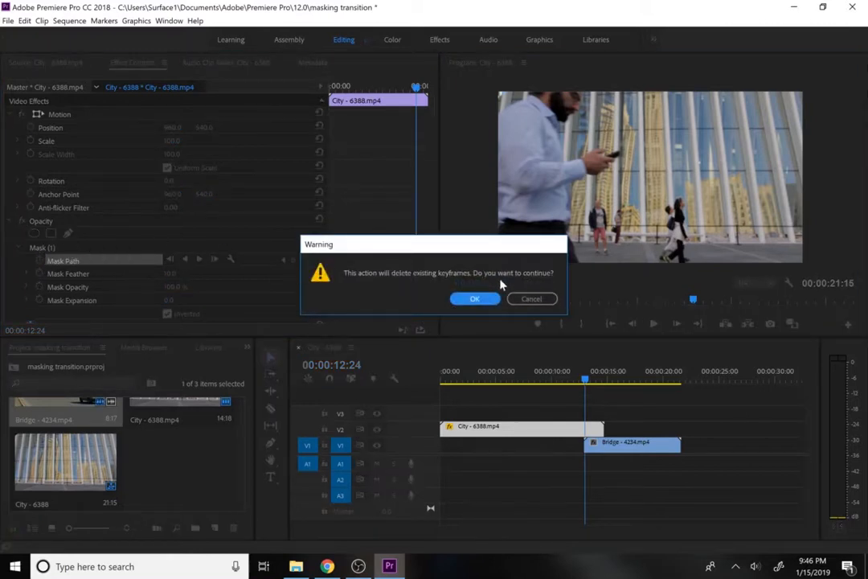
{"action": "left_click", "coordinate": [527, 299]}
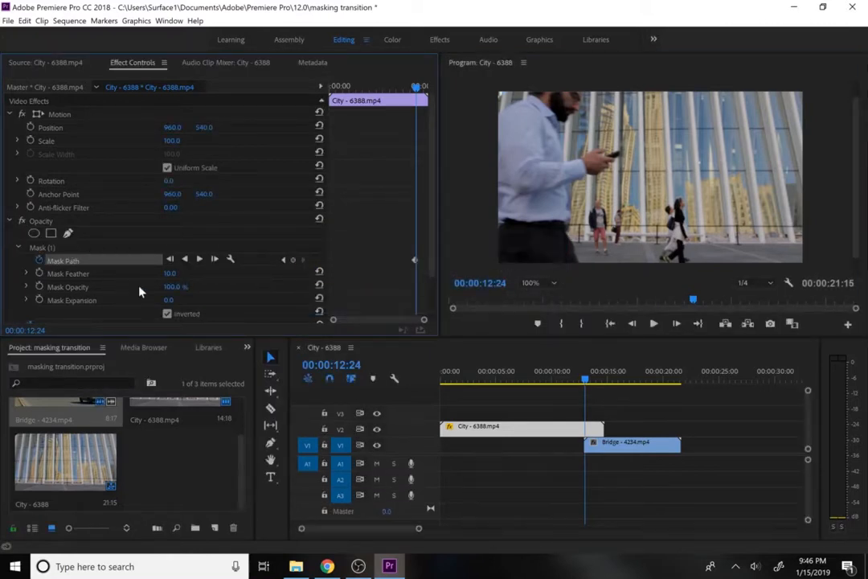
{"action": "left_click", "coordinate": [51, 248]}
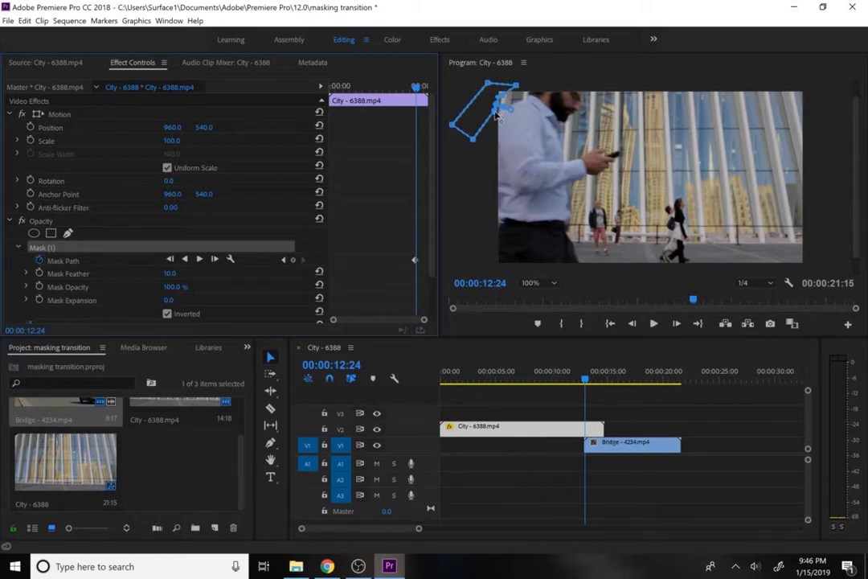
{"action": "left_click_drag", "start_coordinate": [473, 140], "coordinate": [480, 187]}
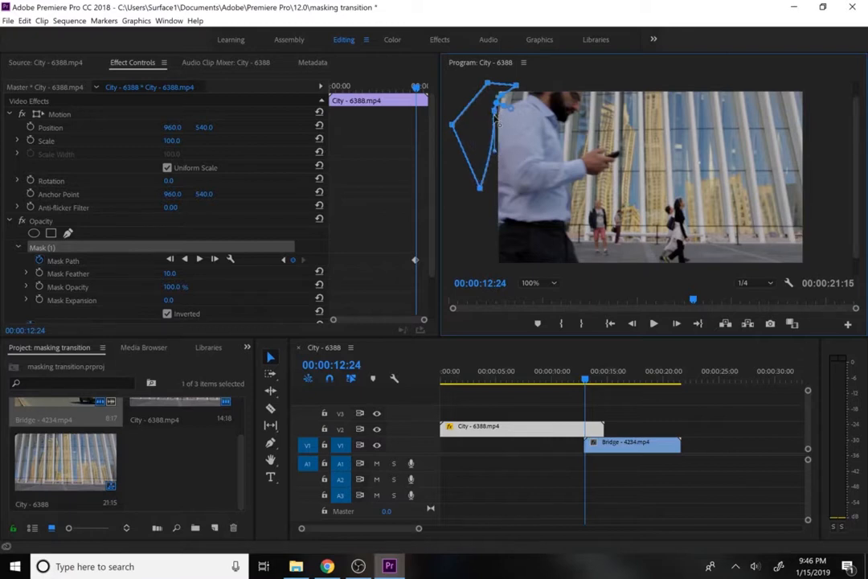
{"action": "left_click_drag", "start_coordinate": [495, 115], "coordinate": [495, 177]}
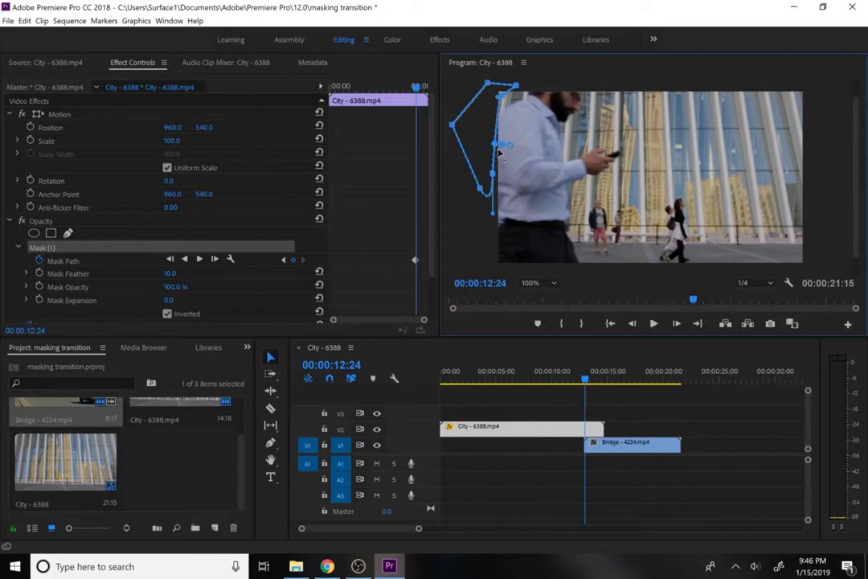
{"action": "left_click_drag", "start_coordinate": [502, 135], "coordinate": [504, 143]}
{"action": "mouse_move", "coordinate": [505, 102]}
{"action": "left_mouse_down"}
{"action": "mouse_move", "coordinate": [502, 115]}
{"action": "mouse_move", "coordinate": [505, 94]}
{"action": "left_mouse_up"}
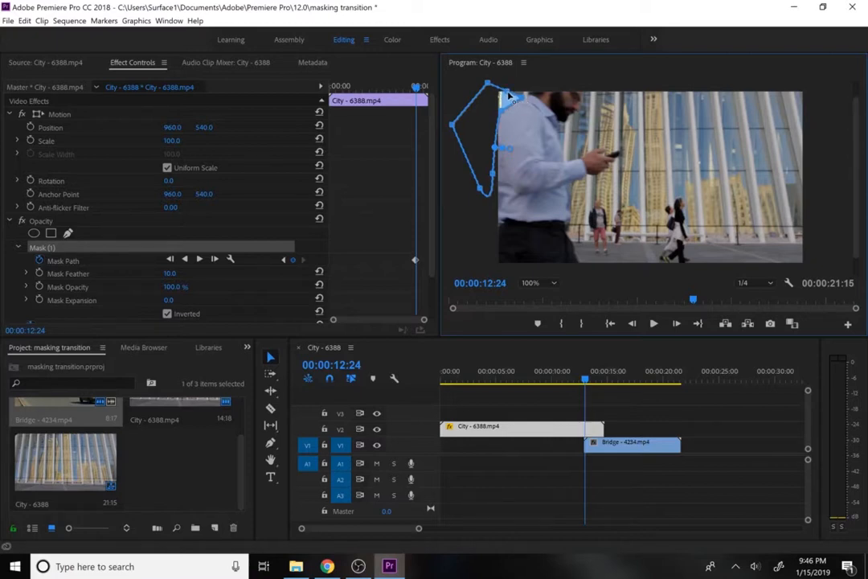
{"action": "left_click_drag", "start_coordinate": [510, 90], "coordinate": [535, 83]}
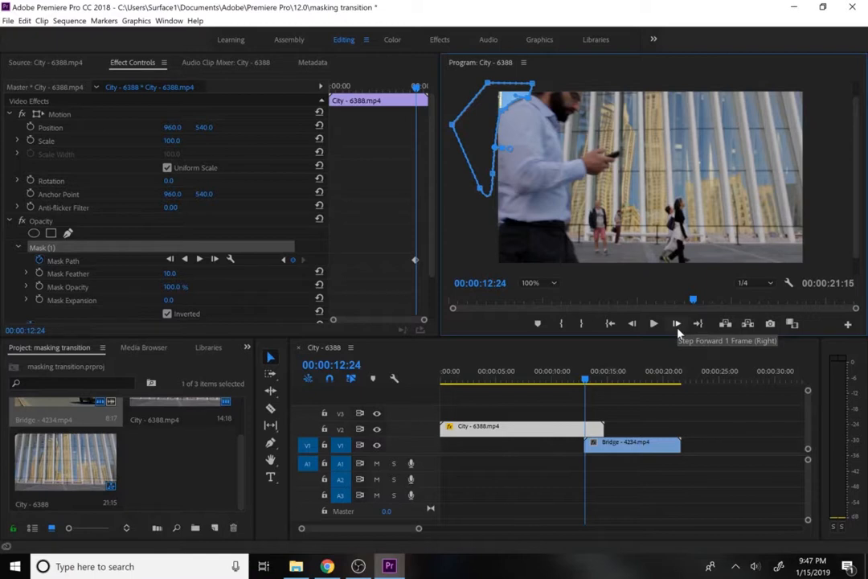
{"action": "left_click", "coordinate": [284, 260]}
{"action": "left_click", "coordinate": [302, 260]}
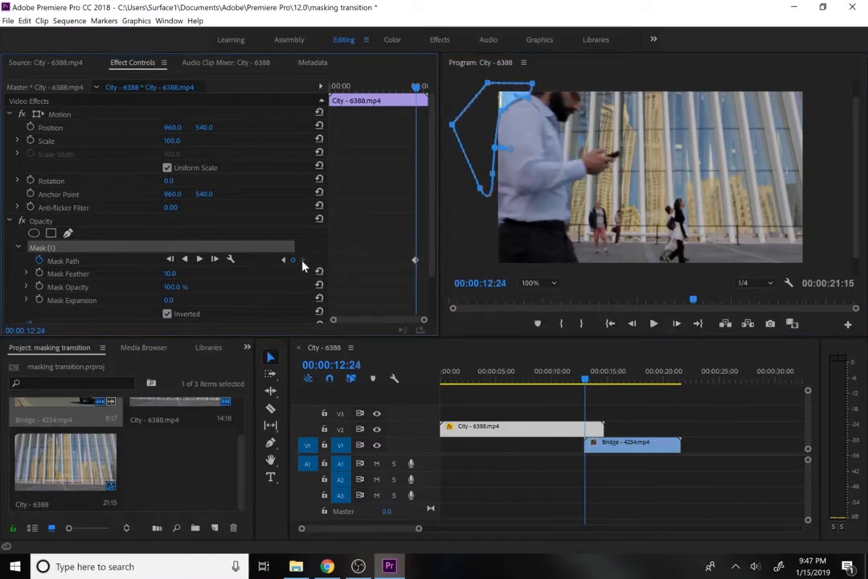
Advance one frame to 00:00:13:00 and fit the upper part of the mask to the back of the man's head, shoulder and back.
{"action": "left_click", "coordinate": [676, 324]}
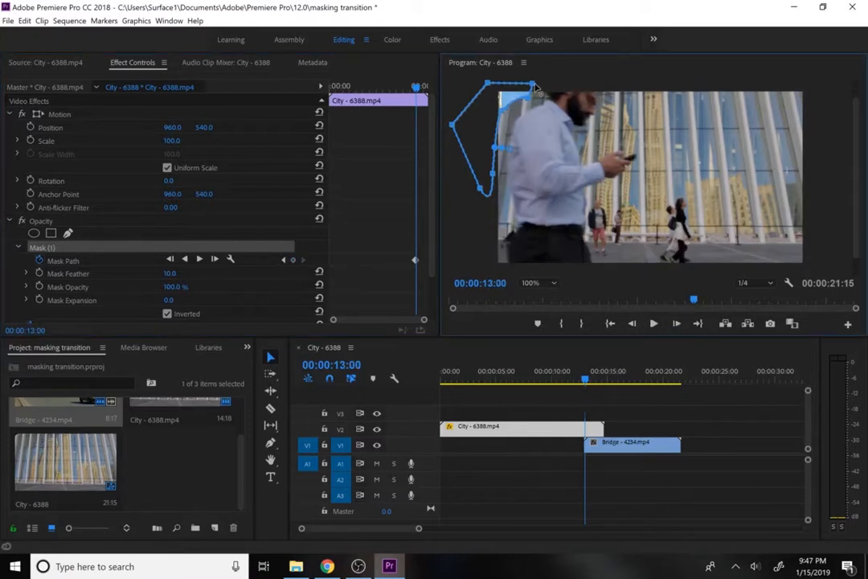
{"action": "left_click_drag", "start_coordinate": [532, 83], "coordinate": [550, 85]}
{"action": "left_click", "coordinate": [537, 286]}
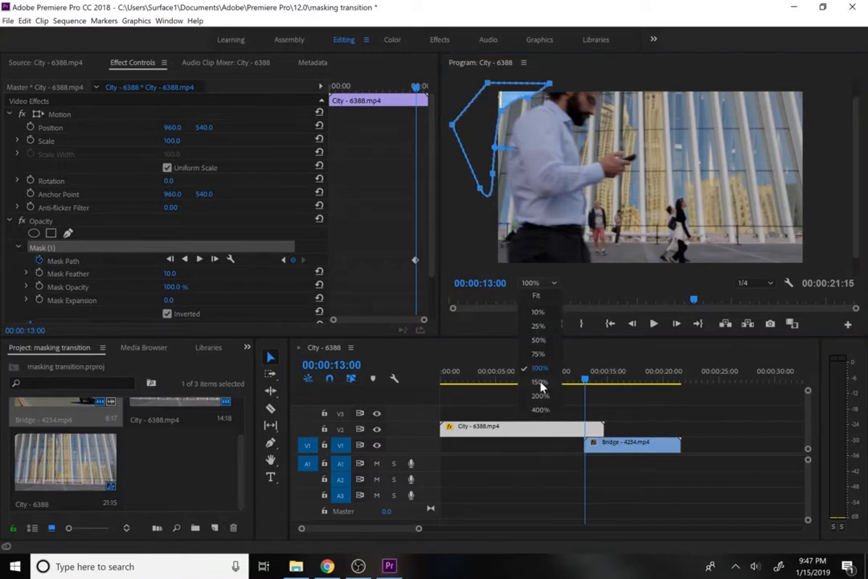
{"action": "left_click", "coordinate": [539, 382]}
{"action": "left_click_drag", "start_coordinate": [855, 192], "coordinate": [855, 154]}
{"action": "key", "text": "space"}
{"action": "key", "text": "space"}
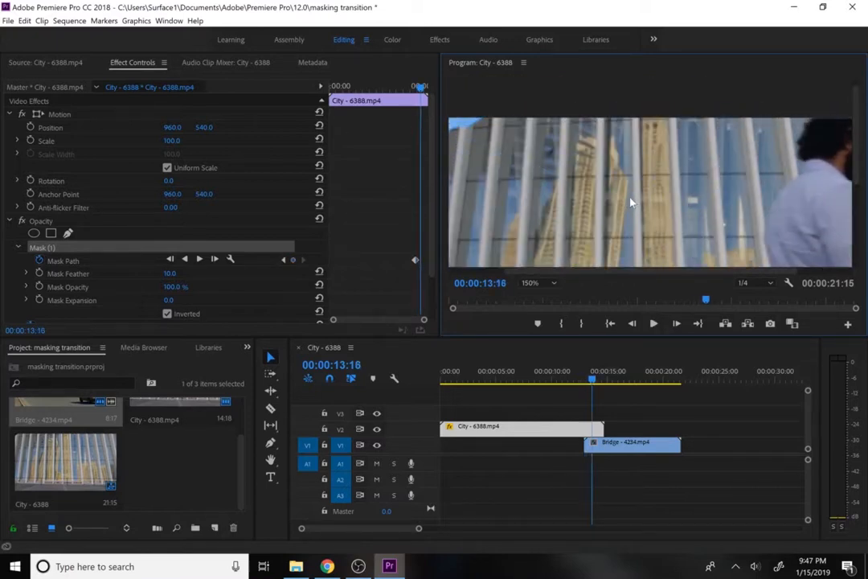
{"action": "left_click", "coordinate": [284, 260]}
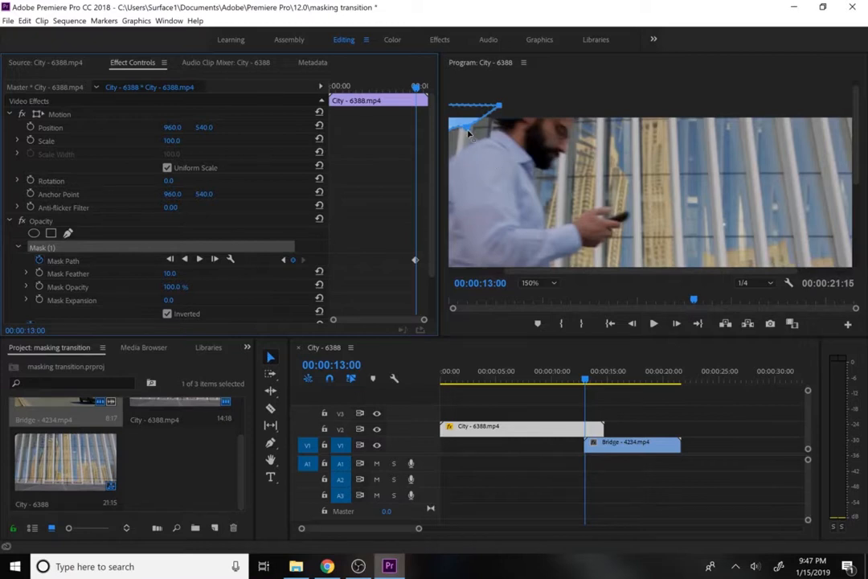
{"action": "left_click_drag", "start_coordinate": [467, 130], "coordinate": [505, 134]}
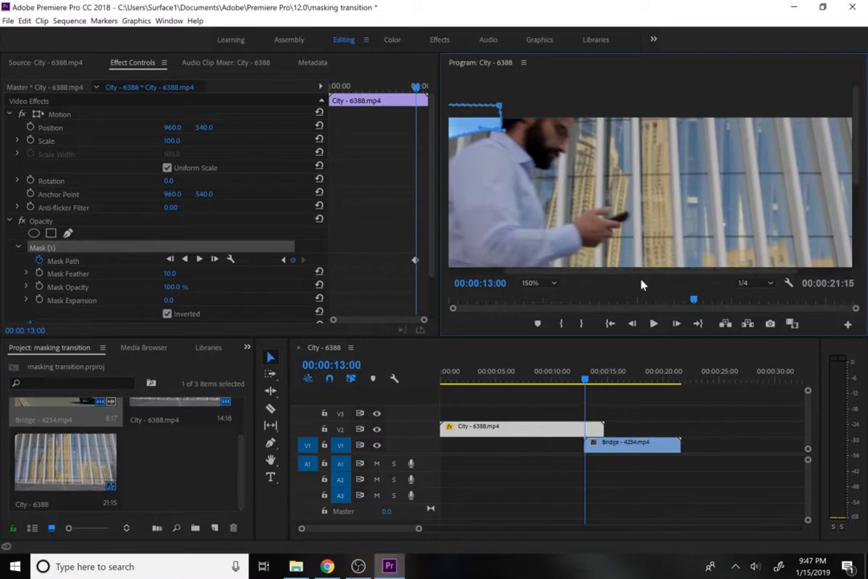
{"action": "left_click_drag", "start_coordinate": [636, 272], "coordinate": [559, 271]}
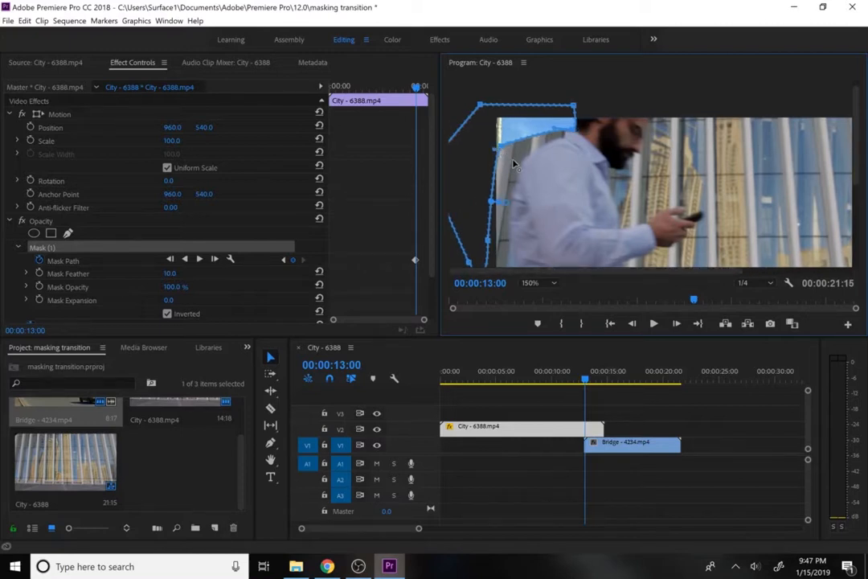
{"action": "left_click_drag", "start_coordinate": [515, 164], "coordinate": [517, 167]}
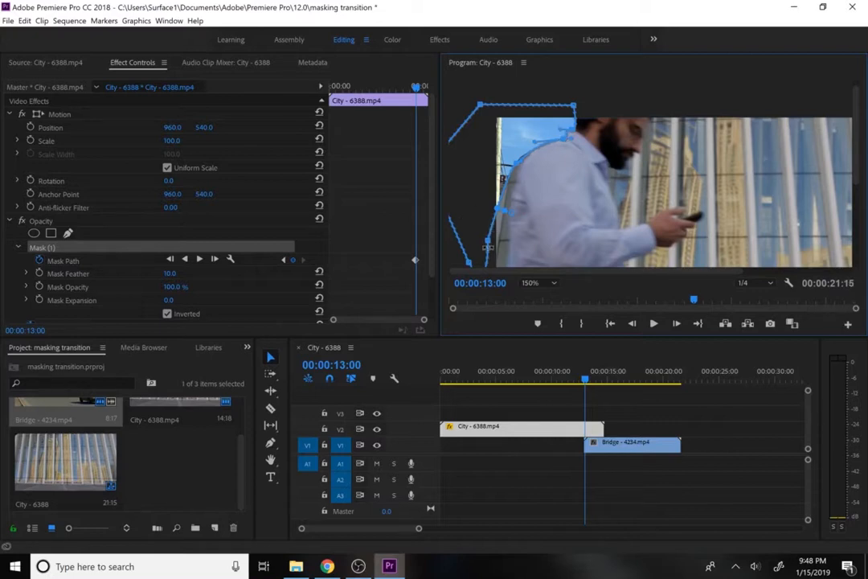
{"action": "left_click_drag", "start_coordinate": [489, 246], "coordinate": [507, 245]}
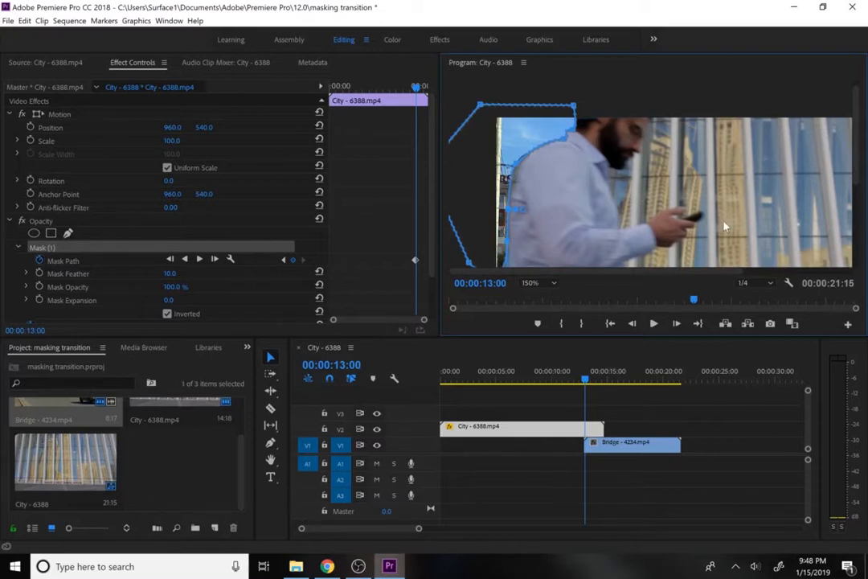
Extend the mask's lower end at 00:00:13:00 along the man's waist and legs to just below the picture's bottom edge.
{"action": "left_click_drag", "start_coordinate": [855, 173], "coordinate": [857, 211]}
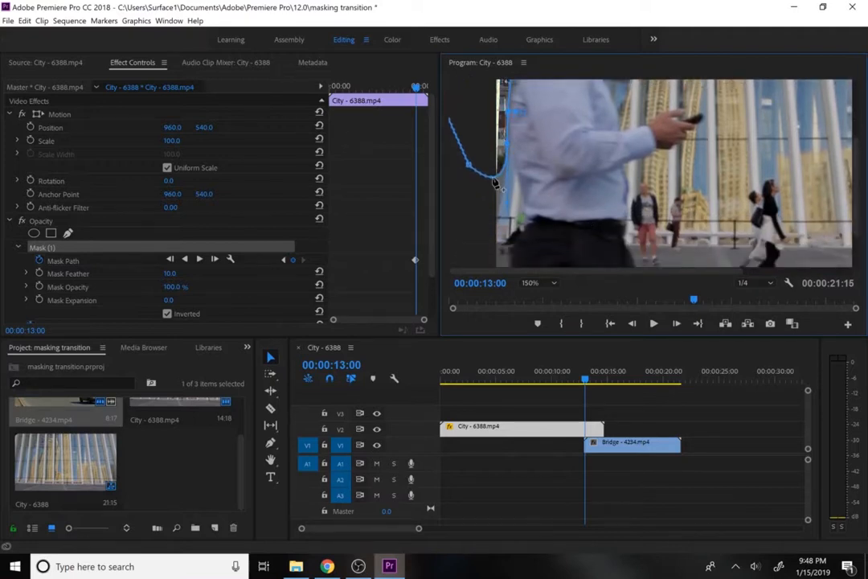
{"action": "left_click", "coordinate": [498, 176]}
{"action": "left_click_drag", "start_coordinate": [498, 177], "coordinate": [522, 220]}
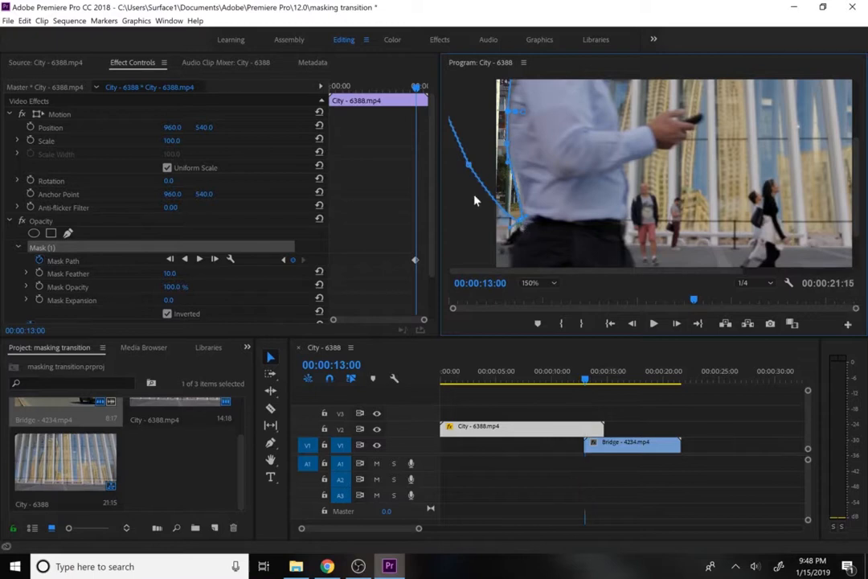
{"action": "left_click_drag", "start_coordinate": [469, 166], "coordinate": [491, 251]}
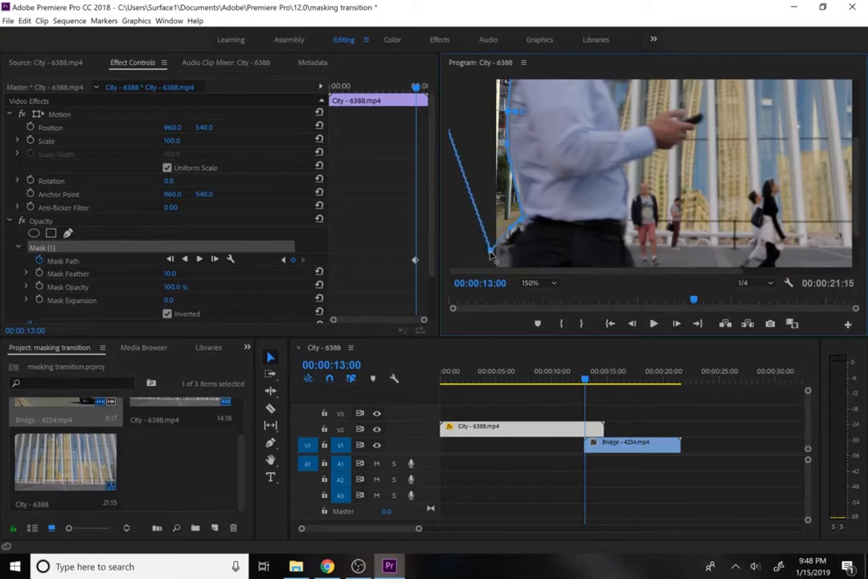
{"action": "scroll", "coordinate": [858, 222], "scroll_direction": "down", "scroll_amount": 3}
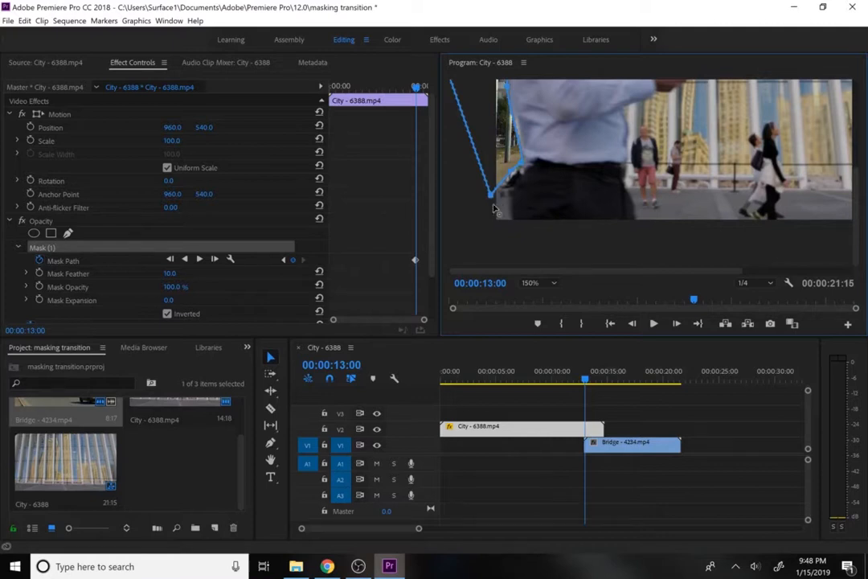
{"action": "left_click_drag", "start_coordinate": [490, 194], "coordinate": [513, 229]}
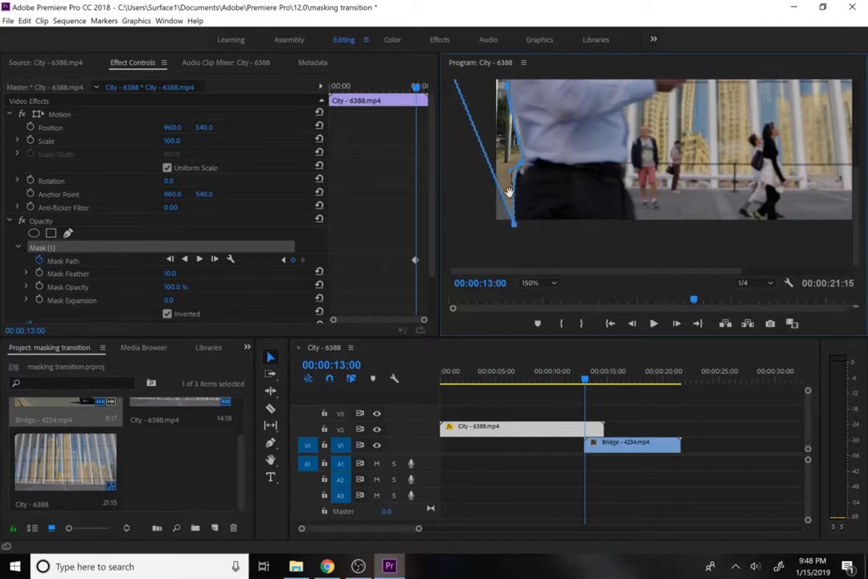
{"action": "mouse_move", "coordinate": [509, 175]}
{"action": "left_mouse_down"}
{"action": "mouse_move", "coordinate": [502, 176]}
{"action": "mouse_move", "coordinate": [523, 170]}
{"action": "left_mouse_up"}
{"action": "left_click", "coordinate": [486, 157]}
{"action": "left_click_drag", "start_coordinate": [486, 157], "coordinate": [471, 235]}
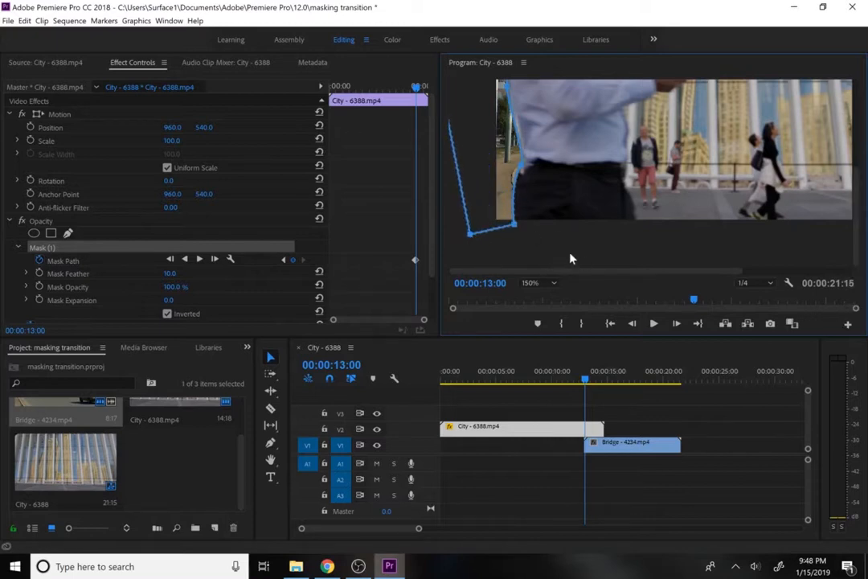
Advance one frame to 00:00:13:01 and move the mask's edge points to follow the man from his legs up to his head.
{"action": "left_click", "coordinate": [540, 283]}
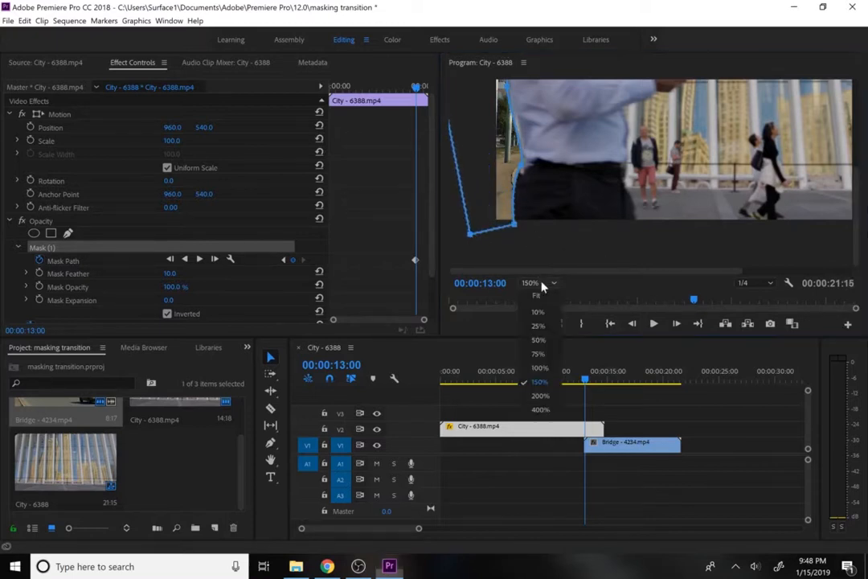
{"action": "left_click", "coordinate": [537, 297]}
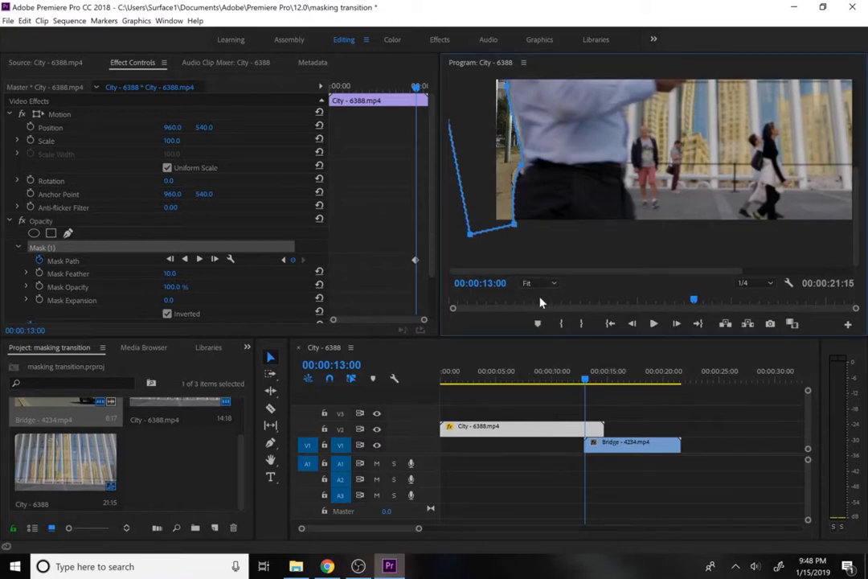
{"action": "left_click", "coordinate": [554, 283]}
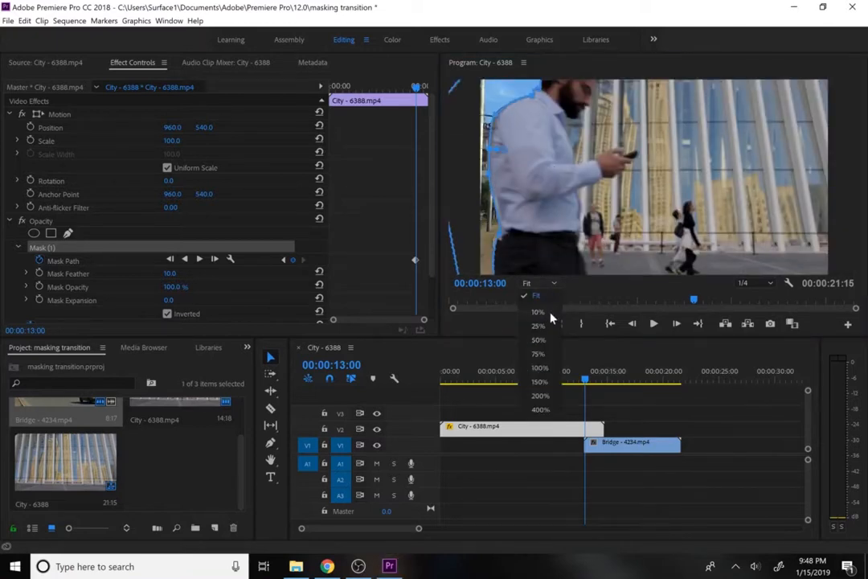
{"action": "left_click", "coordinate": [544, 368]}
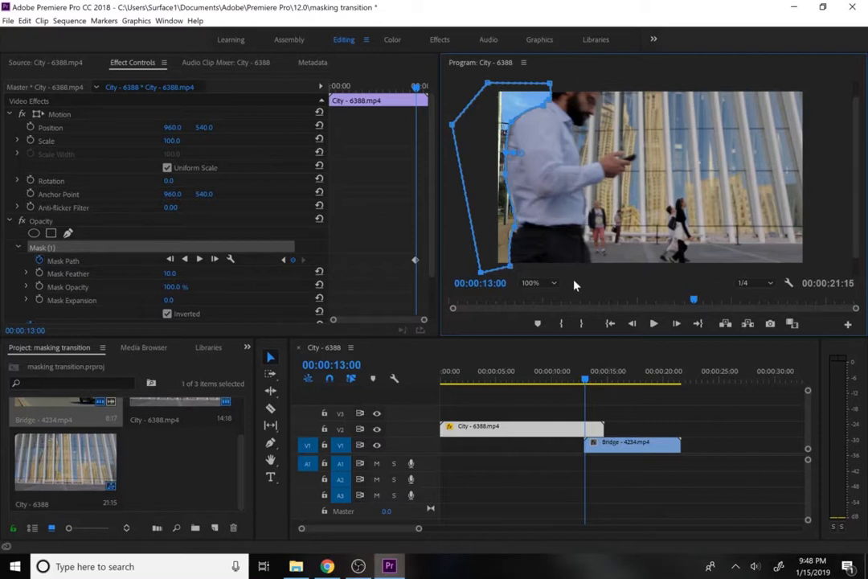
{"action": "left_click", "coordinate": [678, 324]}
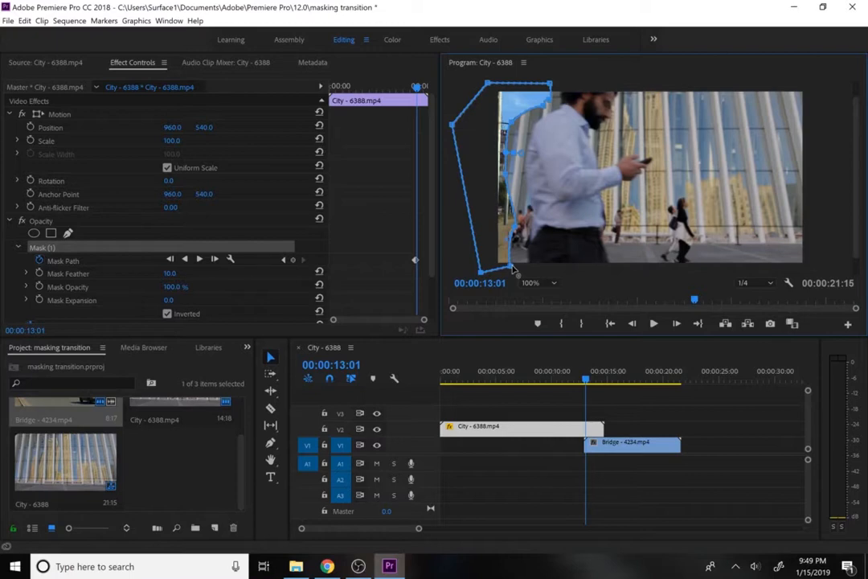
{"action": "left_click_drag", "start_coordinate": [513, 268], "coordinate": [529, 273]}
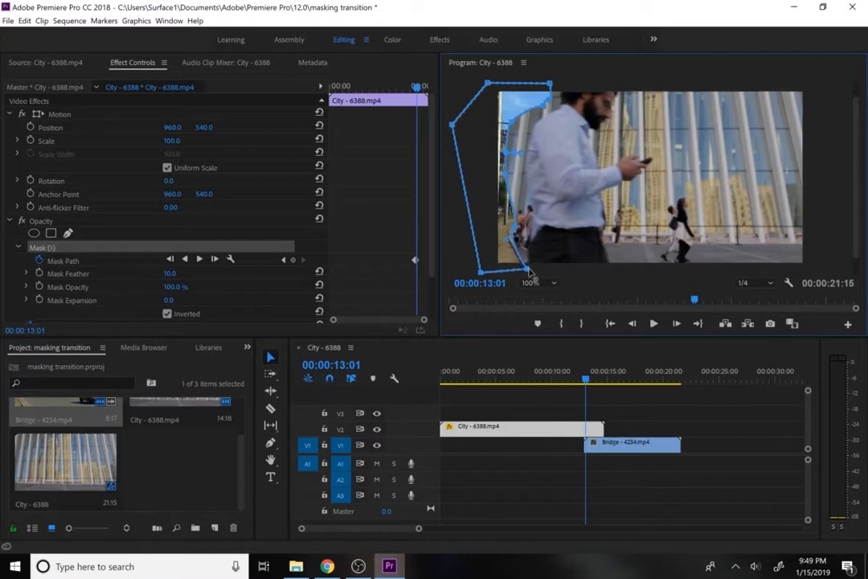
{"action": "right_click", "coordinate": [515, 233]}
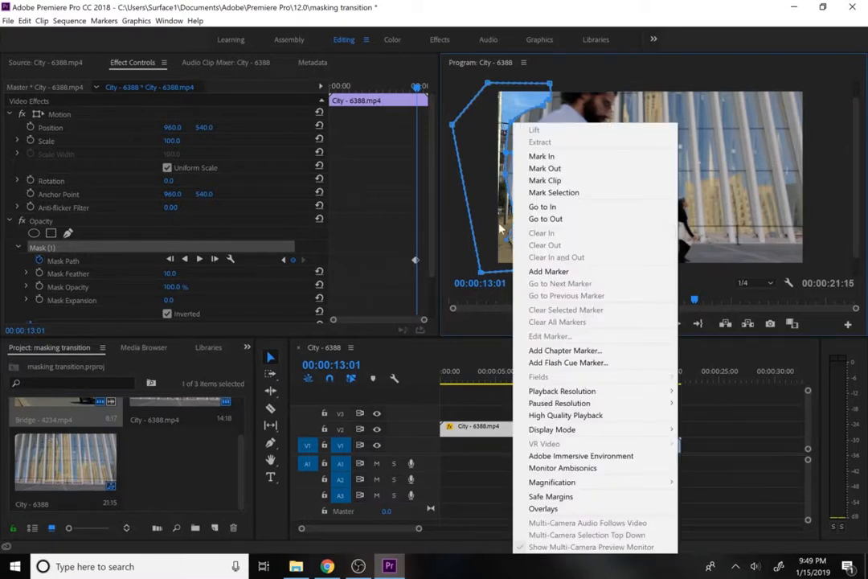
{"action": "key", "text": "Escape"}
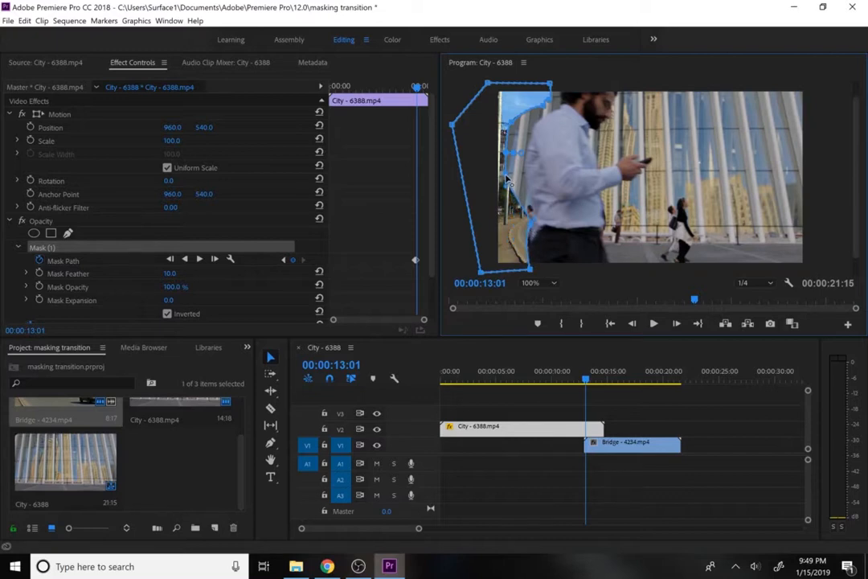
{"action": "left_click_drag", "start_coordinate": [507, 177], "coordinate": [526, 181]}
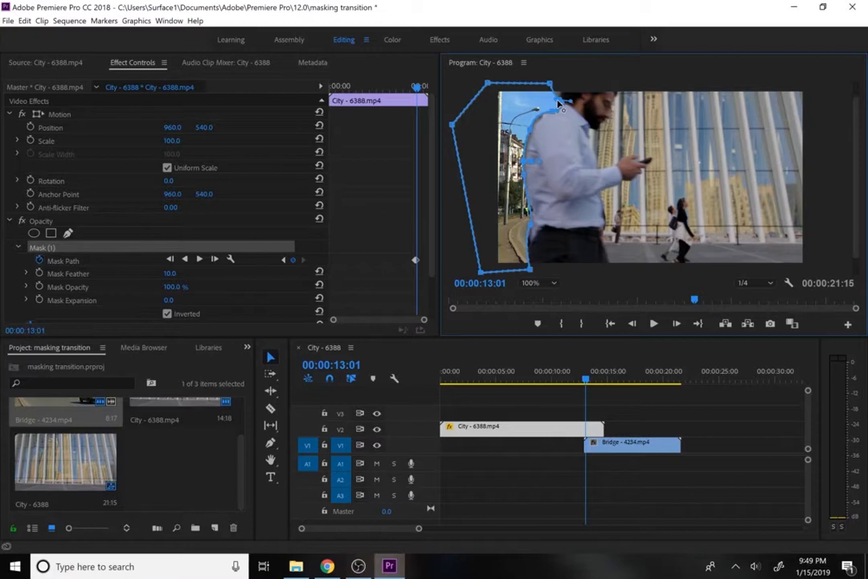
{"action": "left_click_drag", "start_coordinate": [550, 83], "coordinate": [568, 81]}
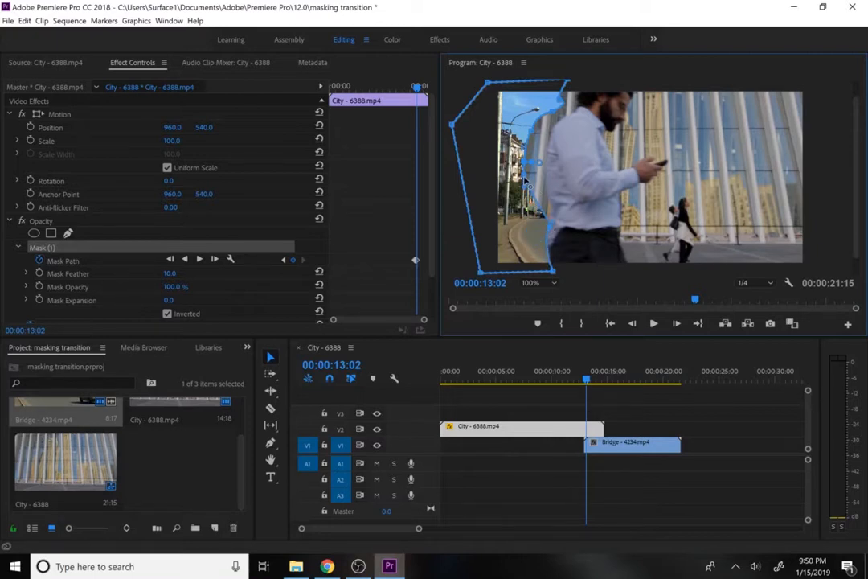
Reshape the mask at 00:00:13:02 to follow the man's back, shoulder and neck, carrying its upper corner above the picture behind his head.
{"action": "left_click_drag", "start_coordinate": [525, 180], "coordinate": [548, 183]}
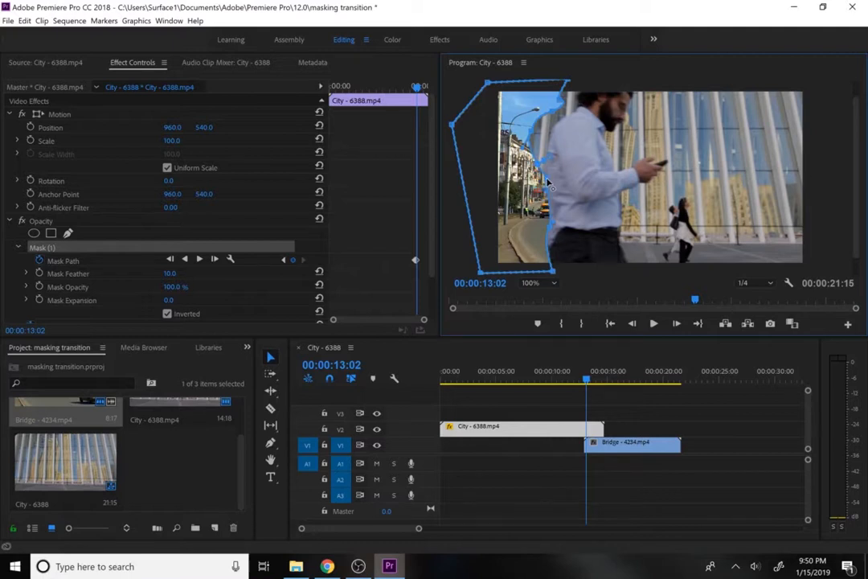
{"action": "left_click_drag", "start_coordinate": [532, 138], "coordinate": [552, 137]}
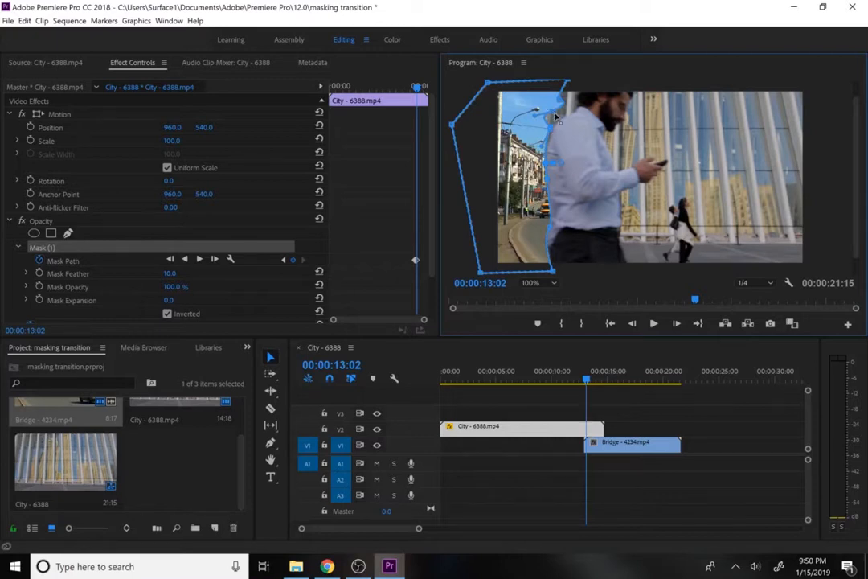
{"action": "left_click_drag", "start_coordinate": [554, 118], "coordinate": [571, 115]}
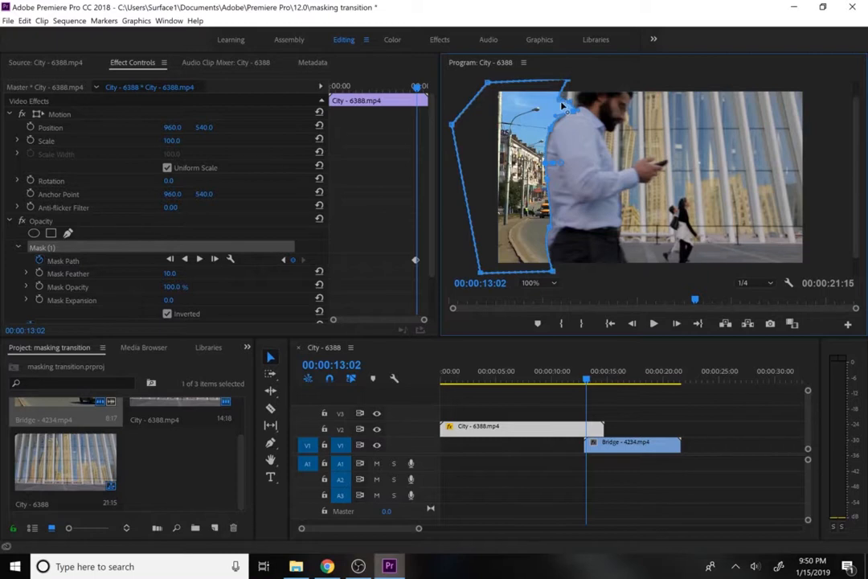
{"action": "left_click_drag", "start_coordinate": [561, 104], "coordinate": [571, 101]}
{"action": "left_click", "coordinate": [553, 283]}
{"action": "left_click", "coordinate": [543, 355]}
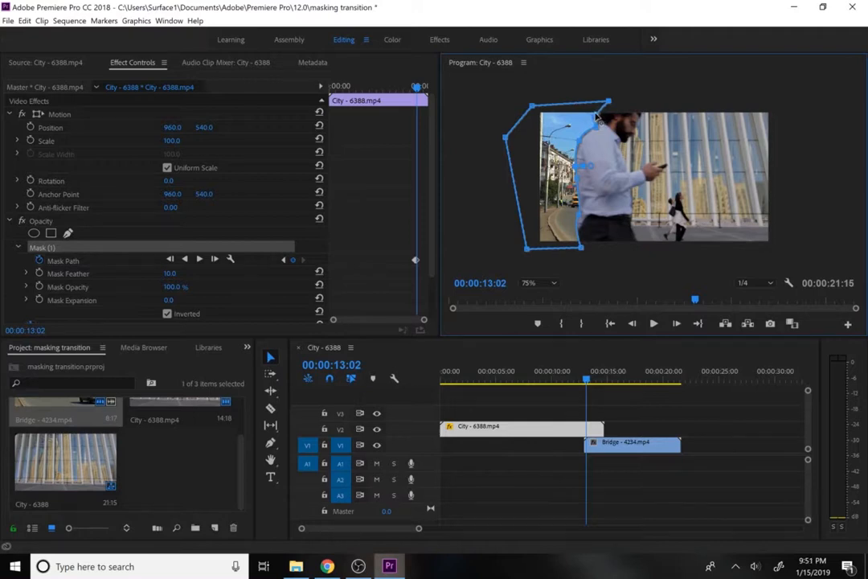
{"action": "left_click", "coordinate": [550, 288]}
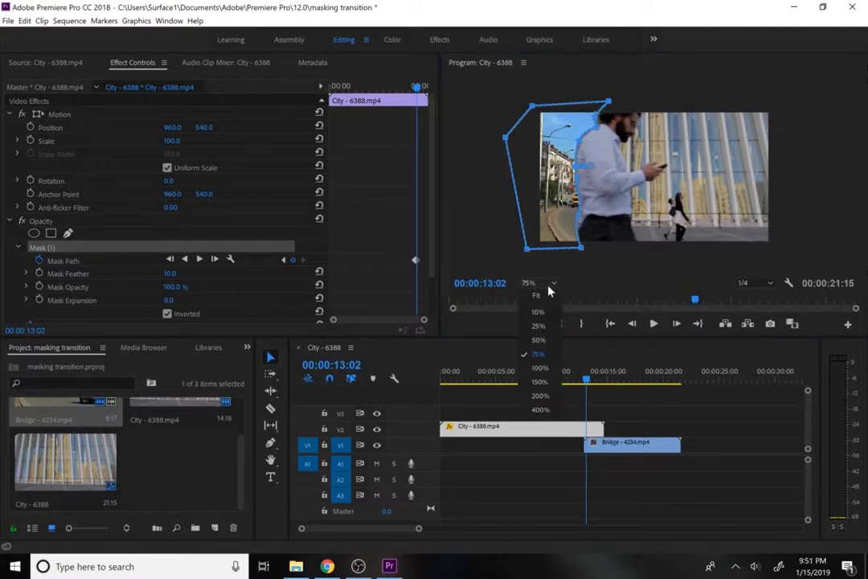
{"action": "left_click", "coordinate": [539, 384]}
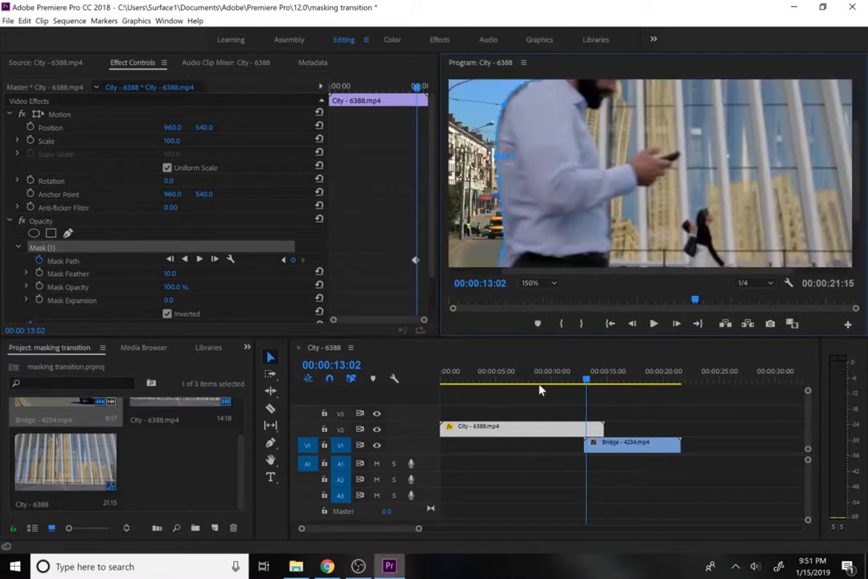
{"action": "left_click_drag", "start_coordinate": [857, 182], "coordinate": [848, 136]}
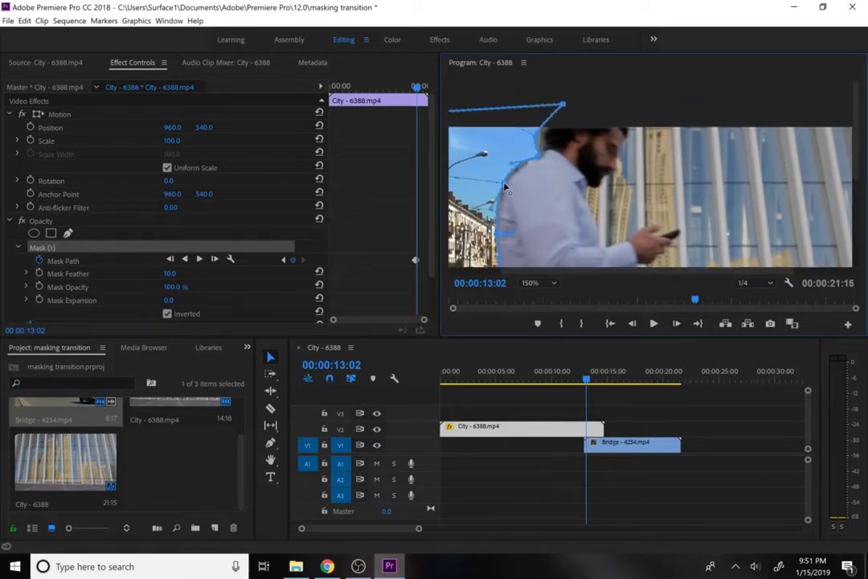
Advance frame by frame through 00:00:13:03 to 00:00:13:04, refitting the mask edge to the man's back and legs on each frame.
{"action": "left_click", "coordinate": [678, 325]}
{"action": "scroll", "coordinate": [526, 197], "scroll_direction": "down", "scroll_amount": 5}
{"action": "scroll", "coordinate": [563, 193], "scroll_direction": "up", "scroll_amount": 5}
{"action": "left_click", "coordinate": [677, 324]}
{"action": "scroll", "coordinate": [643, 193], "scroll_direction": "down", "scroll_amount": 5}
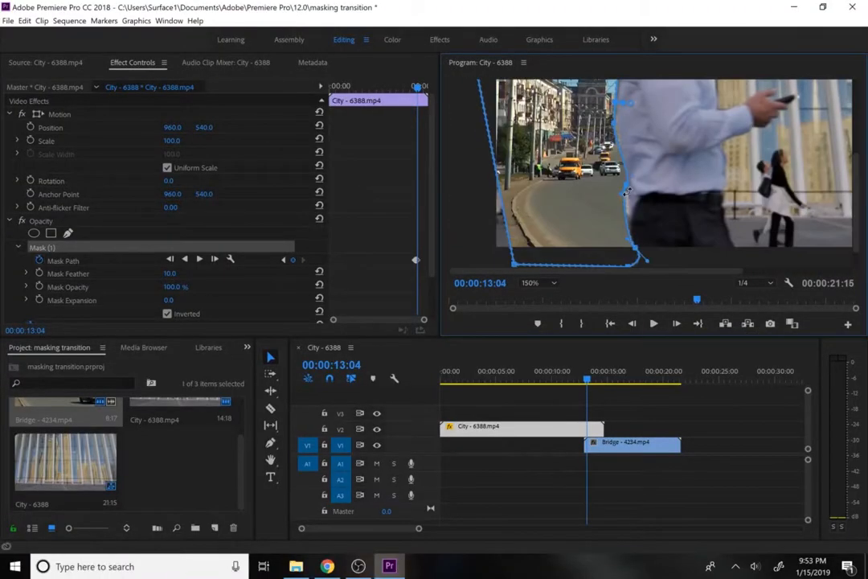
{"action": "left_click_drag", "start_coordinate": [628, 191], "coordinate": [625, 191]}
{"action": "left_click_drag", "start_coordinate": [857, 221], "coordinate": [857, 171]}
Continue through frames 00:00:13:05 and 00:00:13:06, reshaping the mask along the man's head, back and legs on each.
{"action": "left_click", "coordinate": [678, 324]}
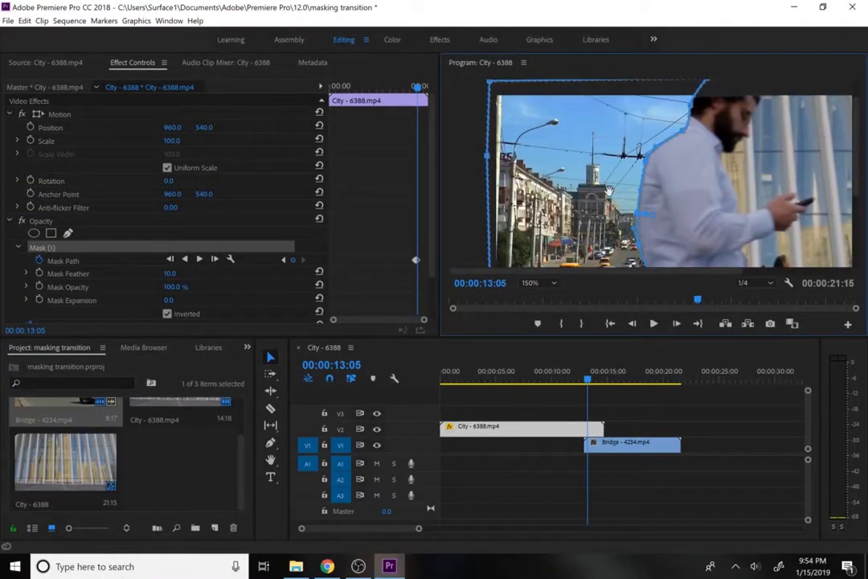
{"action": "scroll", "coordinate": [609, 192], "scroll_direction": "up", "scroll_amount": 1}
{"action": "left_click", "coordinate": [677, 324]}
{"action": "scroll", "coordinate": [620, 200], "scroll_direction": "down", "scroll_amount": 5}
{"action": "scroll", "coordinate": [620, 199], "scroll_direction": "up", "scroll_amount": 5}
Advance one frame to 00:00:13:07 and align the mask edge with the man's back, waist and legs.
{"action": "left_click", "coordinate": [677, 324]}
{"action": "scroll", "coordinate": [643, 197], "scroll_direction": "down", "scroll_amount": 5}
{"action": "scroll", "coordinate": [696, 194], "scroll_direction": "up", "scroll_amount": 3}
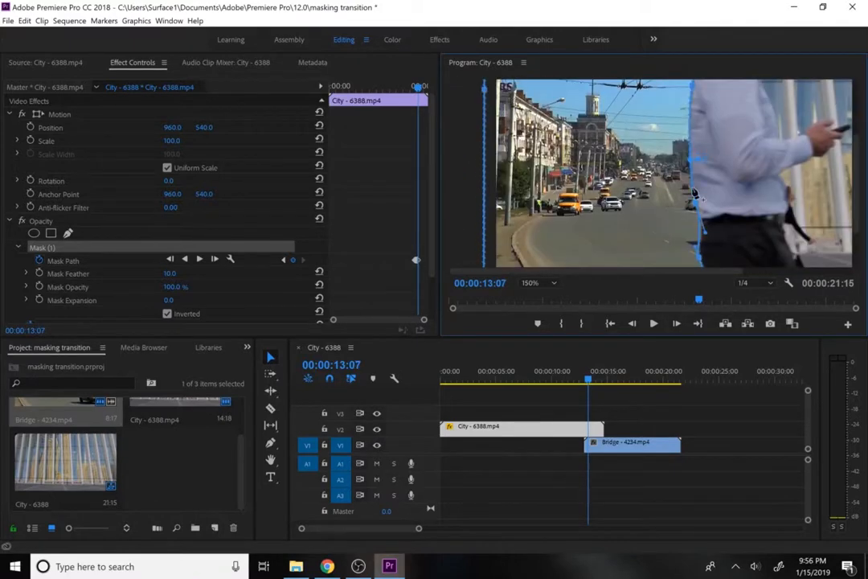
{"action": "scroll", "coordinate": [696, 161], "scroll_direction": "up", "scroll_amount": 3}
{"action": "scroll", "coordinate": [700, 197], "scroll_direction": "down", "scroll_amount": 5}
Advance to 00:00:13:08, align the mask with the man's back and head, and move its outer edge farther beyond the picture.
{"action": "left_click", "coordinate": [677, 324]}
{"action": "scroll", "coordinate": [715, 207], "scroll_direction": "up", "scroll_amount": 5}
{"action": "scroll", "coordinate": [716, 177], "scroll_direction": "up", "scroll_amount": 2}
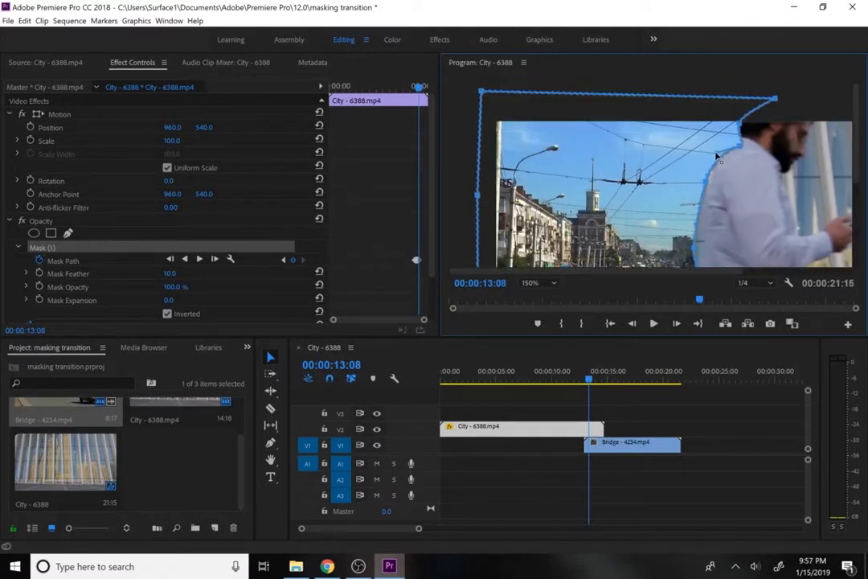
{"action": "left_click_drag", "start_coordinate": [857, 132], "coordinate": [857, 222]}
{"action": "left_click_drag", "start_coordinate": [857, 221], "coordinate": [857, 133]}
{"action": "left_click_drag", "start_coordinate": [477, 195], "coordinate": [455, 195]}
{"action": "left_click_drag", "start_coordinate": [481, 92], "coordinate": [454, 91]}
Advance through 00:00:13:09 to 00:00:13:10, shifting the mask with the man's back and raising its upper corner behind his head.
{"action": "left_click", "coordinate": [677, 324]}
{"action": "mouse_move", "coordinate": [857, 132]}
{"action": "left_mouse_down"}
{"action": "mouse_move", "coordinate": [858, 224]}
{"action": "mouse_move", "coordinate": [858, 133]}
{"action": "left_mouse_up"}
{"action": "left_click", "coordinate": [677, 324]}
{"action": "left_click_drag", "start_coordinate": [699, 197], "coordinate": [719, 197]}
{"action": "mouse_move", "coordinate": [857, 145]}
{"action": "left_mouse_down"}
{"action": "mouse_move", "coordinate": [860, 241]}
{"action": "mouse_move", "coordinate": [857, 145]}
{"action": "left_mouse_up"}
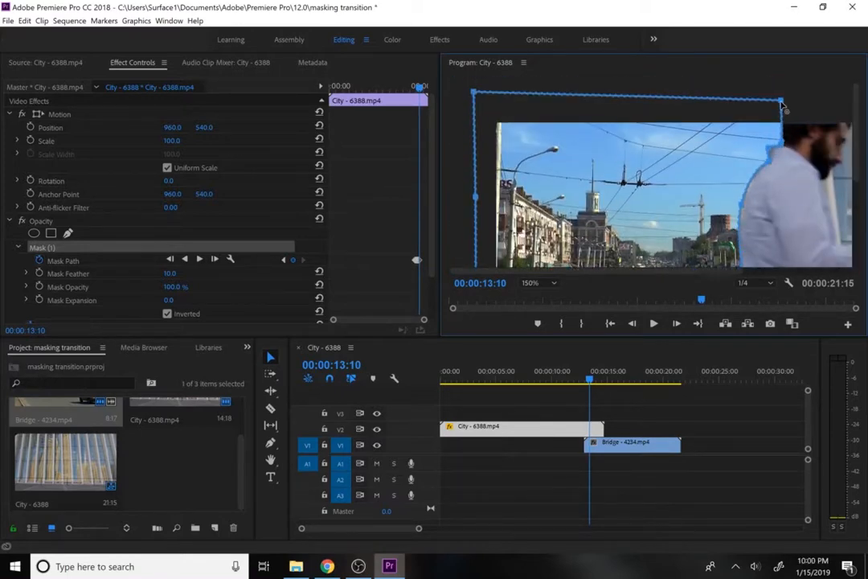
{"action": "left_click_drag", "start_coordinate": [781, 102], "coordinate": [781, 92]}
Continue through 00:00:13:11 to 00:00:13:13, refitting the mask to the man's back and extending its far upper corner outside the picture.
{"action": "left_click", "coordinate": [677, 324]}
{"action": "left_click_drag", "start_coordinate": [857, 133], "coordinate": [860, 223]}
{"action": "left_click", "coordinate": [677, 324]}
{"action": "left_click", "coordinate": [677, 324]}
{"action": "left_click_drag", "start_coordinate": [700, 177], "coordinate": [719, 177]}
{"action": "left_click_drag", "start_coordinate": [857, 217], "coordinate": [857, 121]}
{"action": "left_click_drag", "start_coordinate": [489, 90], "coordinate": [453, 85]}
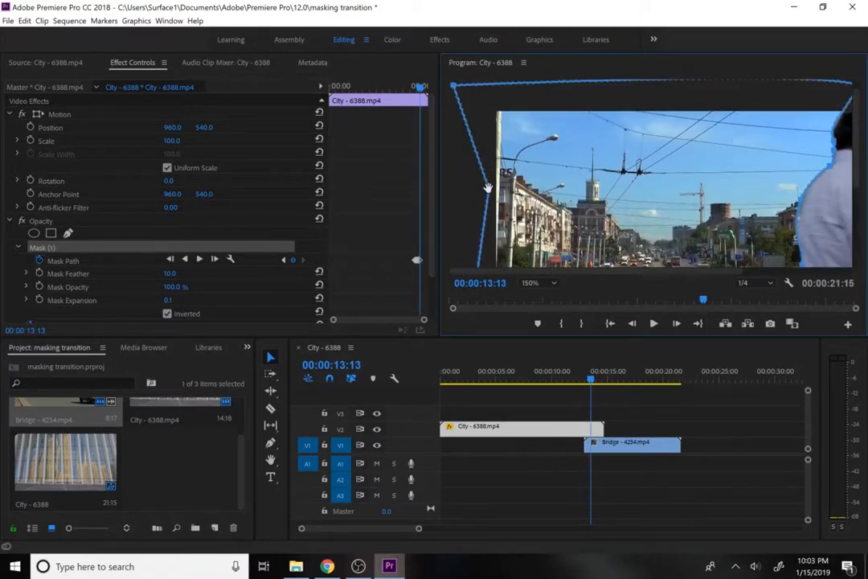
Advance through 00:00:13:14 to 00:00:13:15, fitting the mask edge along the man's back, waist and legs on each frame.
{"action": "left_click", "coordinate": [677, 324]}
{"action": "left_click_drag", "start_coordinate": [857, 145], "coordinate": [857, 221]}
{"action": "left_click", "coordinate": [677, 324]}
{"action": "left_click_drag", "start_coordinate": [646, 271], "coordinate": [682, 273]}
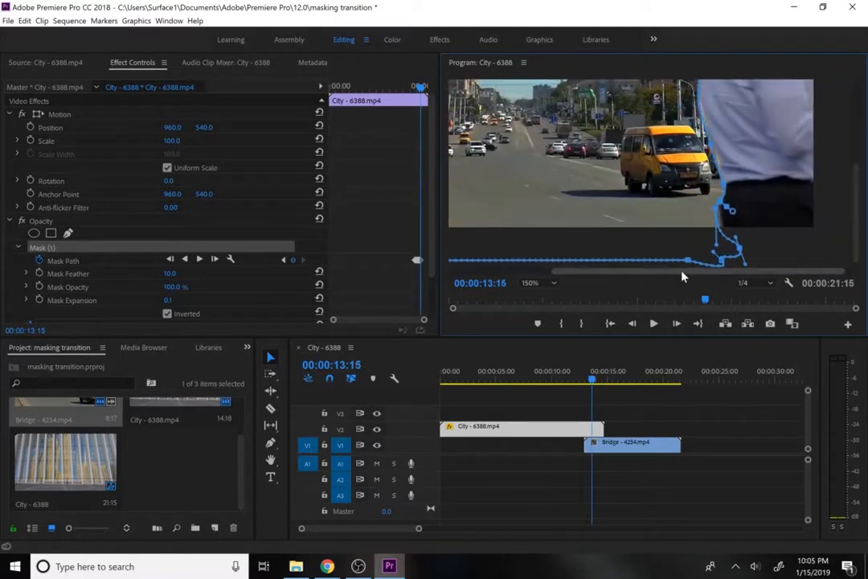
{"action": "left_click_drag", "start_coordinate": [857, 217], "coordinate": [858, 137]}
{"action": "left_click_drag", "start_coordinate": [804, 271], "coordinate": [812, 270]}
{"action": "left_click_drag", "start_coordinate": [855, 153], "coordinate": [857, 225]}
Advance to 00:00:13:16, shift the mask along with the man, and refine its curve around his head, neck and shoulder.
{"action": "left_click", "coordinate": [677, 324]}
{"action": "left_click_drag", "start_coordinate": [657, 210], "coordinate": [678, 211]}
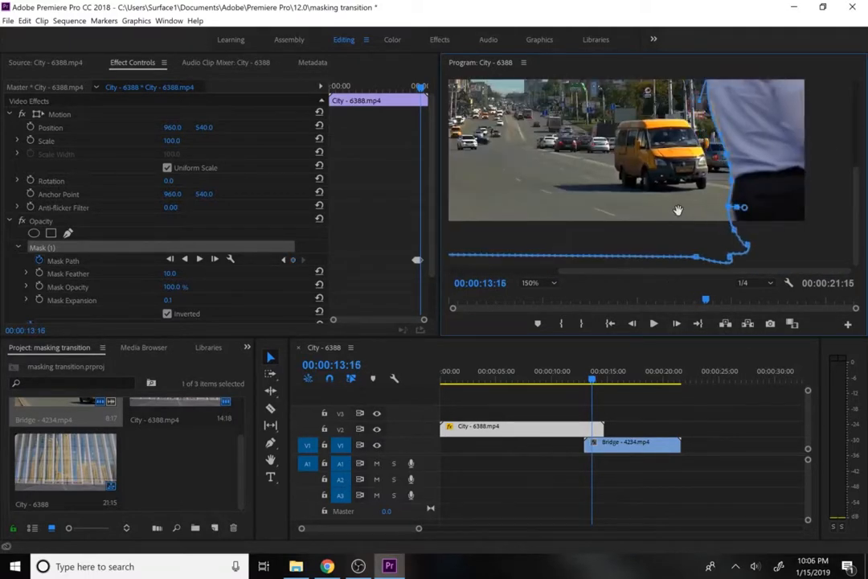
{"action": "left_click_drag", "start_coordinate": [857, 217], "coordinate": [857, 133]}
{"action": "left_click_drag", "start_coordinate": [707, 272], "coordinate": [751, 271]}
{"action": "left_click", "coordinate": [540, 283]}
{"action": "left_click", "coordinate": [537, 410]}
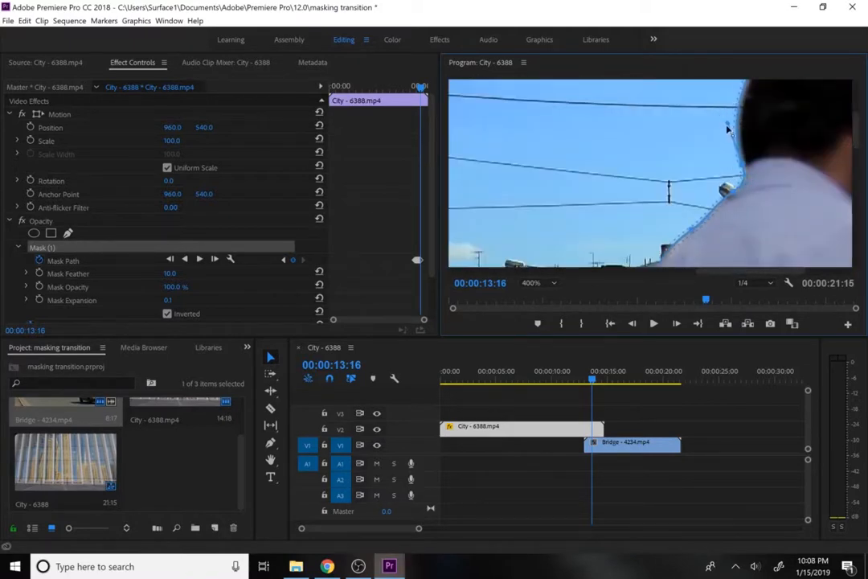
{"action": "left_click", "coordinate": [540, 283]}
{"action": "left_click", "coordinate": [537, 369]}
Advance through 00:00:13:17 to 00:00:13:18, refitting the mask edge to the man's back and legs on each frame.
{"action": "left_click", "coordinate": [677, 324]}
{"action": "left_click_drag", "start_coordinate": [857, 145], "coordinate": [857, 197]}
{"action": "left_click", "coordinate": [677, 324]}
{"action": "left_click", "coordinate": [540, 283]}
{"action": "left_click", "coordinate": [537, 382]}
{"action": "left_click_drag", "start_coordinate": [651, 272], "coordinate": [707, 272]}
{"action": "left_click_drag", "start_coordinate": [857, 173], "coordinate": [857, 206]}
Continue frame by frame past 00:00:13:18, moving the mask edge with the man until he leaves the picture.
{"action": "left_click", "coordinate": [677, 324]}
{"action": "left_click", "coordinate": [677, 324]}
{"action": "left_click", "coordinate": [677, 325]}
{"action": "left_click_drag", "start_coordinate": [812, 242], "coordinate": [808, 256]}
{"action": "left_click_drag", "start_coordinate": [857, 205], "coordinate": [857, 180]}
{"action": "left_click", "coordinate": [677, 324]}
{"action": "left_click_drag", "start_coordinate": [778, 235], "coordinate": [807, 246]}
{"action": "left_click", "coordinate": [677, 324]}
{"action": "left_click_drag", "start_coordinate": [857, 176], "coordinate": [857, 211]}
Return to before the man crosses the picture and play back the masked transition.
{"action": "left_click", "coordinate": [553, 283]}
{"action": "left_click", "coordinate": [537, 296]}
{"action": "left_click", "coordinate": [63, 261]}
{"action": "left_click_drag", "start_coordinate": [718, 299], "coordinate": [695, 300]}
{"action": "key", "text": "space"}
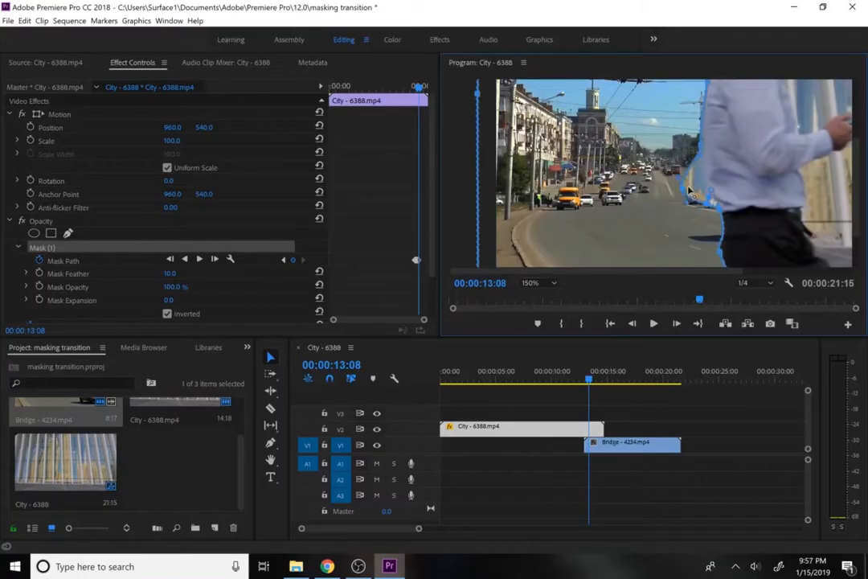
Fit the mask to the man's back, neck and waist at 00:00:13:08 and 00:00:13:09.
{"action": "scroll", "coordinate": [690, 190], "scroll_direction": "up", "scroll_amount": 3}
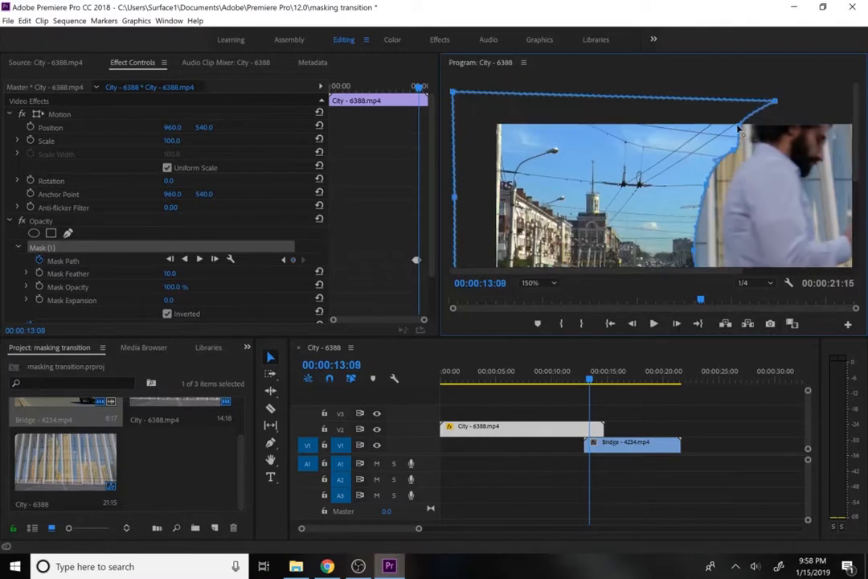
{"action": "scroll", "coordinate": [723, 206], "scroll_direction": "down", "scroll_amount": 3}
{"action": "scroll", "coordinate": [750, 231], "scroll_direction": "down", "scroll_amount": 3}
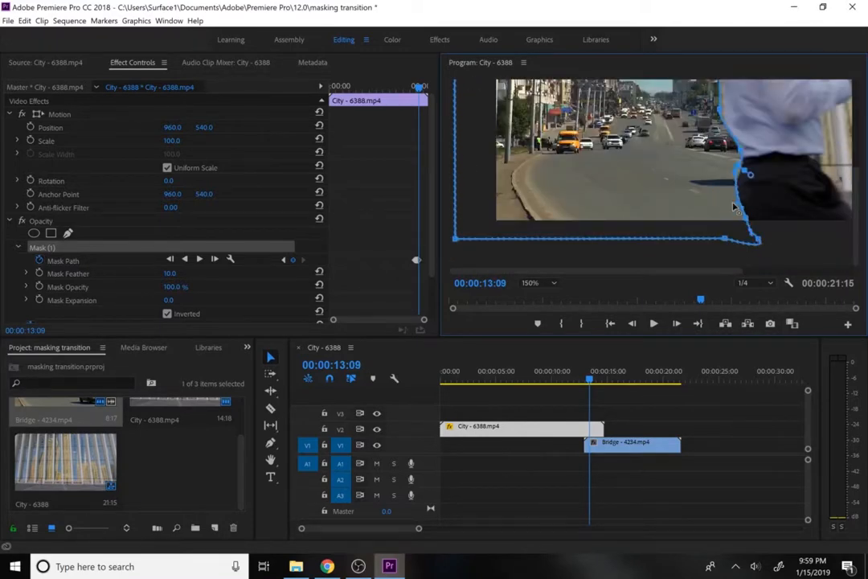
{"action": "scroll", "coordinate": [727, 172], "scroll_direction": "up", "scroll_amount": 3}
Advance to 00:00:13:10 and reshape the mask along the man's back, waist and legs, moving its lower points with him.
{"action": "key", "text": "Right"}
{"action": "scroll", "coordinate": [729, 185], "scroll_direction": "down", "scroll_amount": 3}
{"action": "left_click_drag", "start_coordinate": [748, 250], "coordinate": [769, 243]}
{"action": "scroll", "coordinate": [763, 227], "scroll_direction": "up", "scroll_amount": 3}
{"action": "key", "text": "ctrl+s"}
{"action": "scroll", "coordinate": [763, 217], "scroll_direction": "up", "scroll_amount": 3}
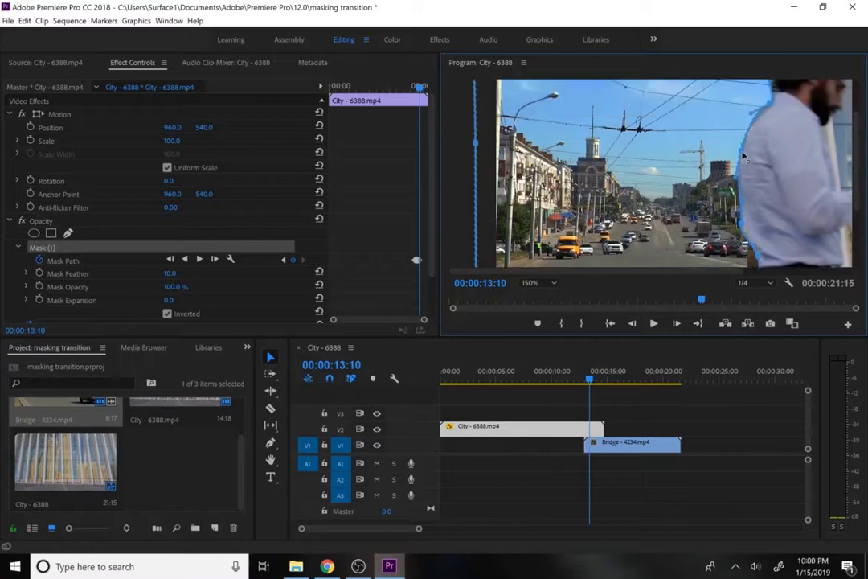
{"action": "scroll", "coordinate": [775, 155], "scroll_direction": "down", "scroll_amount": 3}
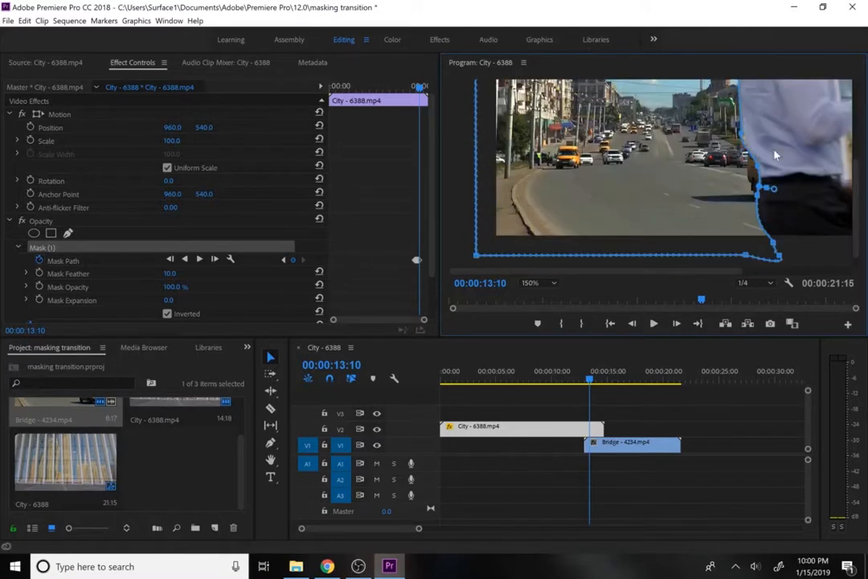
{"action": "scroll", "coordinate": [775, 155], "scroll_direction": "up", "scroll_amount": 3}
Advance through 00:00:13:11 to 00:00:13:13, reshaping the mask along the man's neck, back and legs on each frame.
{"action": "key", "text": "Right"}
{"action": "scroll", "coordinate": [795, 155], "scroll_direction": "down", "scroll_amount": 3}
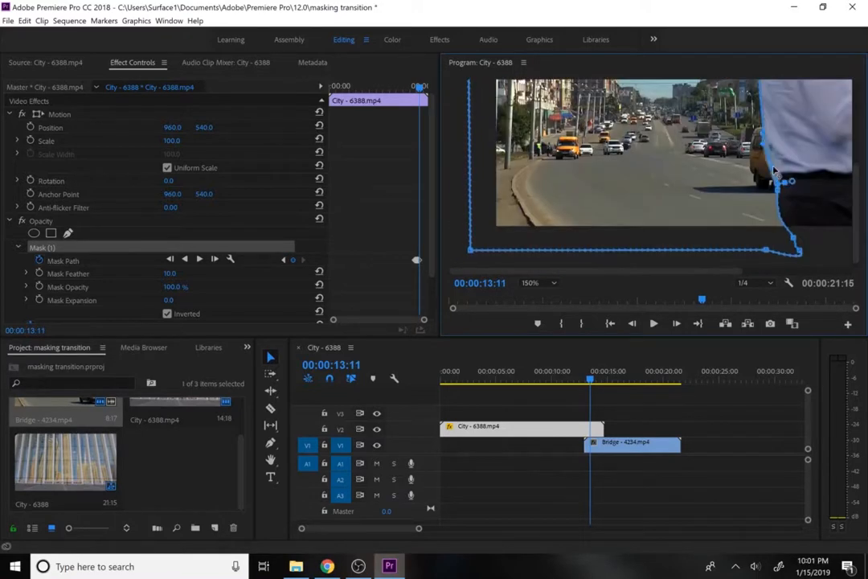
{"action": "left_click", "coordinate": [676, 324]}
{"action": "scroll", "coordinate": [800, 184], "scroll_direction": "up", "scroll_amount": 3}
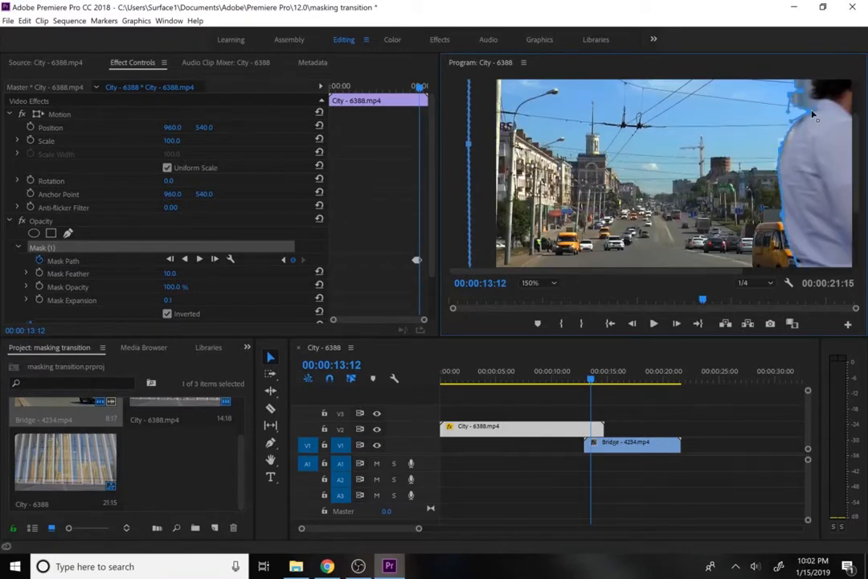
{"action": "scroll", "coordinate": [792, 155], "scroll_direction": "down", "scroll_amount": 3}
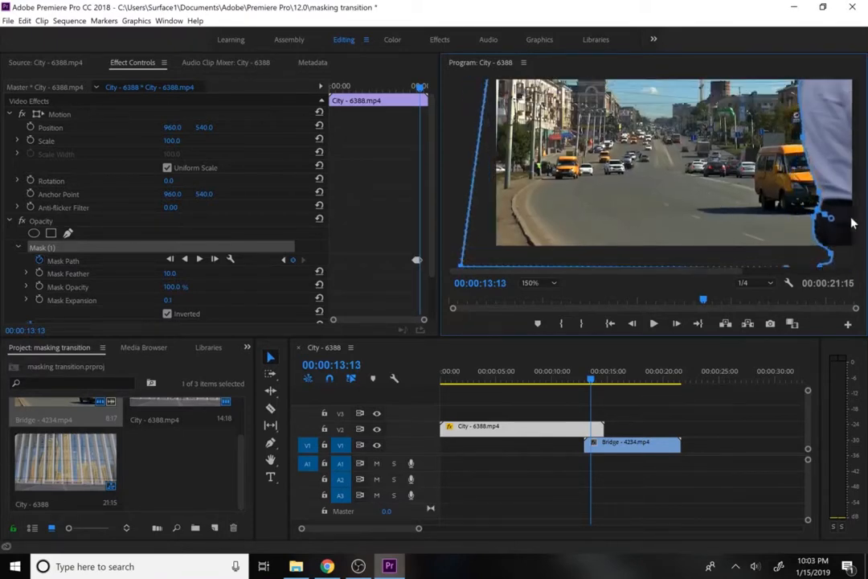
{"action": "scroll", "coordinate": [836, 209], "scroll_direction": "up", "scroll_amount": 3}
Advance to 00:00:13:14 and fit the mask around the man's head, shoulder and back, with its upper corner above the picture.
{"action": "left_click", "coordinate": [676, 324]}
{"action": "scroll", "coordinate": [792, 160], "scroll_direction": "down", "scroll_amount": 3}
{"action": "left_click", "coordinate": [677, 324]}
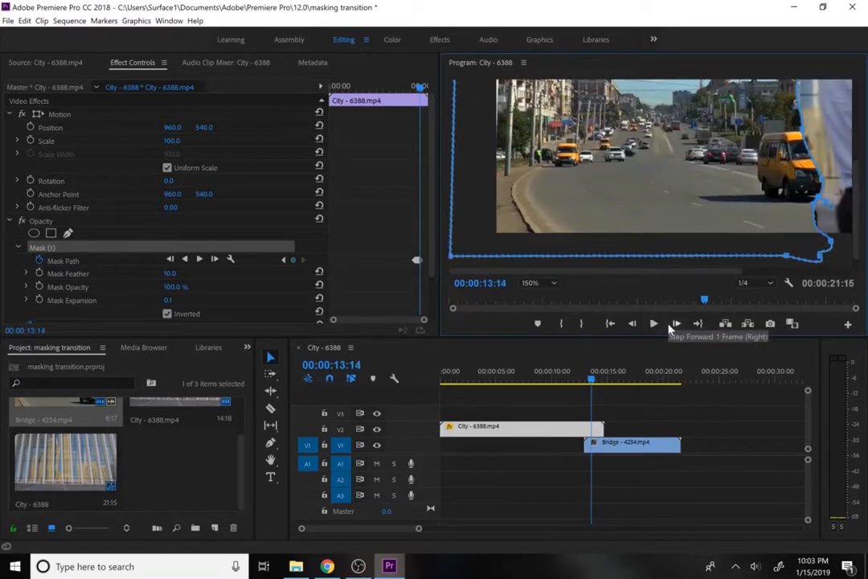
{"action": "scroll", "coordinate": [757, 199], "scroll_direction": "up", "scroll_amount": 2}
{"action": "scroll", "coordinate": [763, 189], "scroll_direction": "up", "scroll_amount": 2}
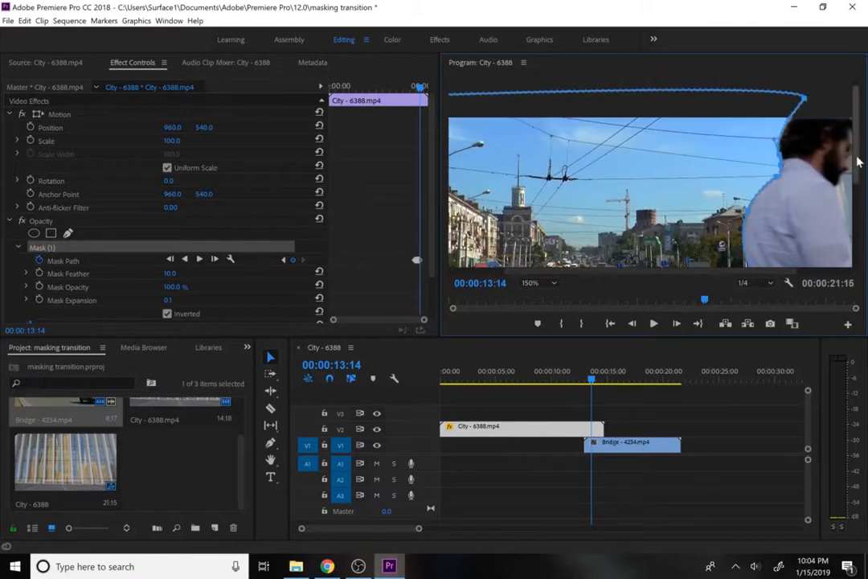
{"action": "left_click_drag", "start_coordinate": [857, 162], "coordinate": [857, 238]}
Advance to 00:00:13:15, pull the mask's far edge farther outside the picture, and align its near edge with the man's back.
{"action": "left_click", "coordinate": [676, 324]}
{"action": "left_click_drag", "start_coordinate": [686, 273], "coordinate": [627, 274]}
{"action": "left_click_drag", "start_coordinate": [857, 217], "coordinate": [857, 145]}
{"action": "left_click_drag", "start_coordinate": [491, 198], "coordinate": [468, 199]}
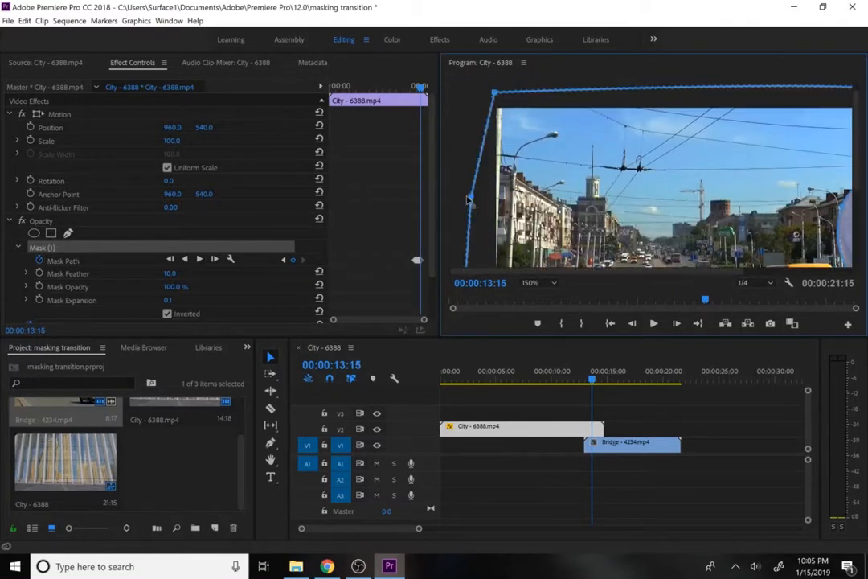
{"action": "left_click_drag", "start_coordinate": [618, 272], "coordinate": [718, 273]}
{"action": "scroll", "coordinate": [724, 173], "scroll_direction": "down", "scroll_amount": 3}
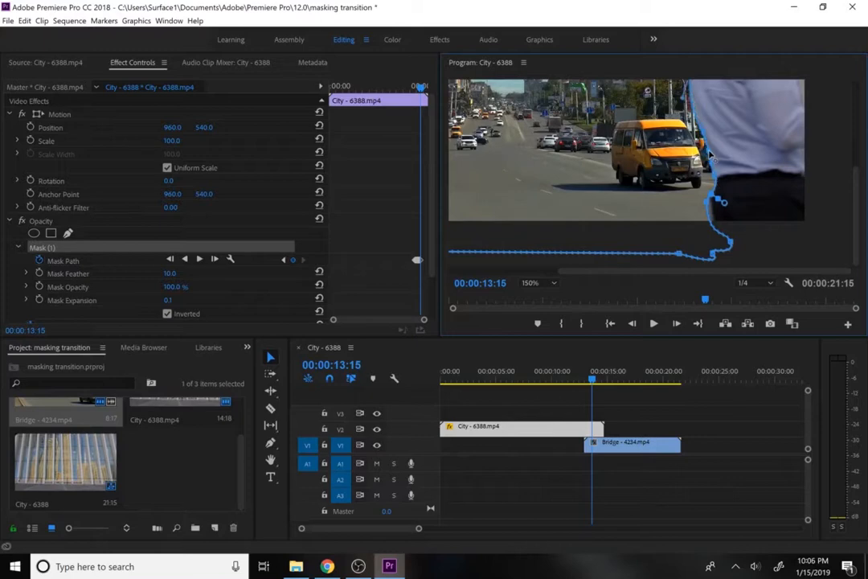
Advance to 00:00:13:16 and reshape the mask closely around the back of the man's head, neck and shoulder.
{"action": "left_click", "coordinate": [677, 324]}
{"action": "left_click_drag", "start_coordinate": [731, 273], "coordinate": [616, 273]}
{"action": "left_click_drag", "start_coordinate": [857, 187], "coordinate": [856, 97]}
{"action": "left_click_drag", "start_coordinate": [676, 271], "coordinate": [798, 271]}
{"action": "scroll", "coordinate": [745, 172], "scroll_direction": "up", "scroll_amount": 2}
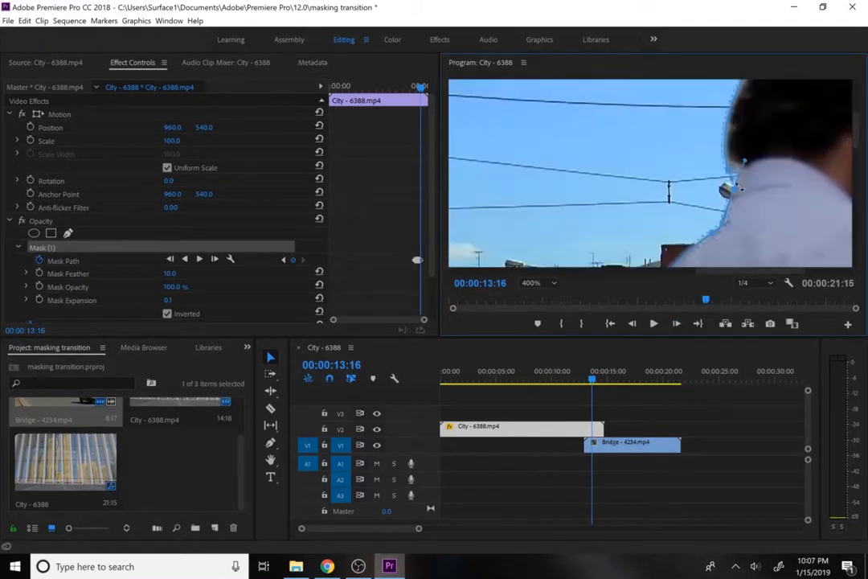
{"action": "left_click", "coordinate": [540, 283]}
{"action": "left_click", "coordinate": [545, 376]}
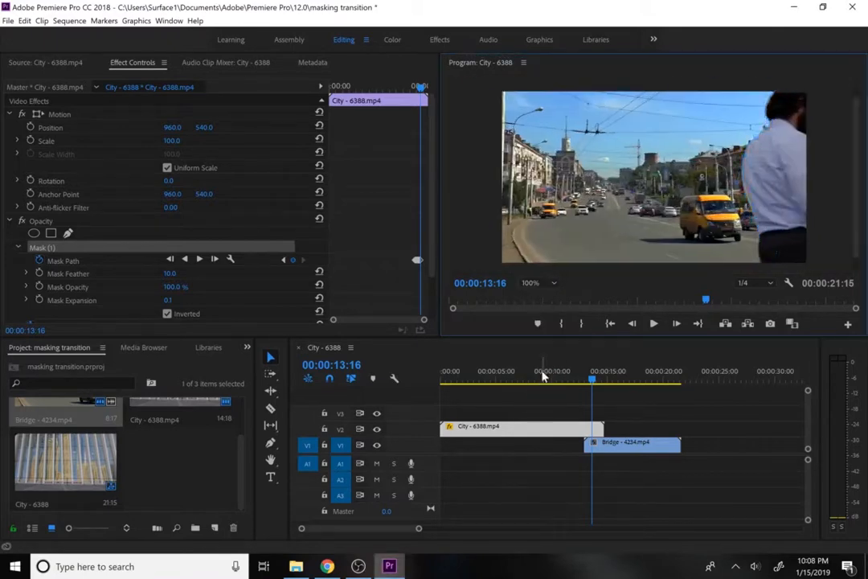
Advance to 00:00:13:17, refit the mask to the man's back, and move its far lower corner outward.
{"action": "left_click", "coordinate": [676, 324]}
{"action": "left_click_drag", "start_coordinate": [857, 169], "coordinate": [856, 193]}
{"action": "left_click_drag", "start_coordinate": [487, 267], "coordinate": [474, 268]}
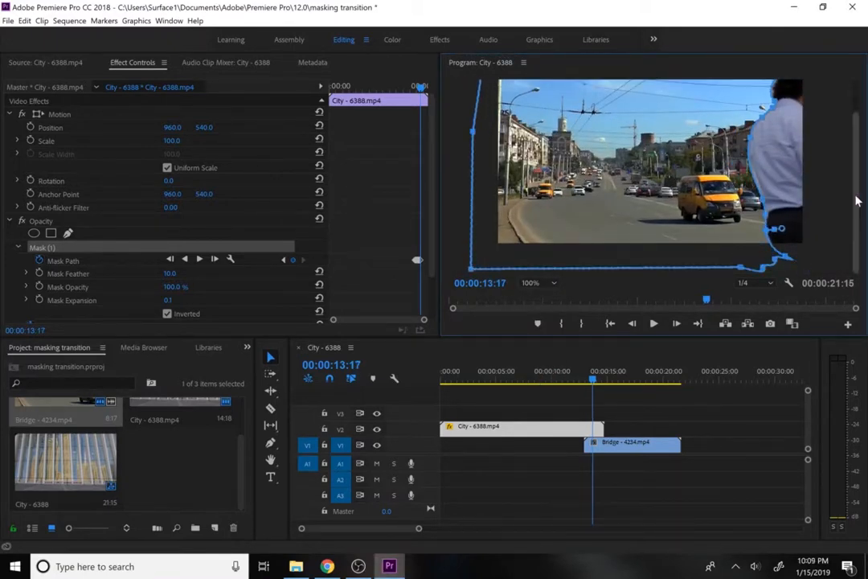
{"action": "left_click_drag", "start_coordinate": [857, 200], "coordinate": [857, 161]}
Advance to 00:00:13:18, shift the whole mask with the man, and refit its edge along his back and legs.
{"action": "left_click", "coordinate": [676, 324]}
{"action": "left_click_drag", "start_coordinate": [707, 217], "coordinate": [717, 217]}
{"action": "left_click_drag", "start_coordinate": [856, 165], "coordinate": [856, 199]}
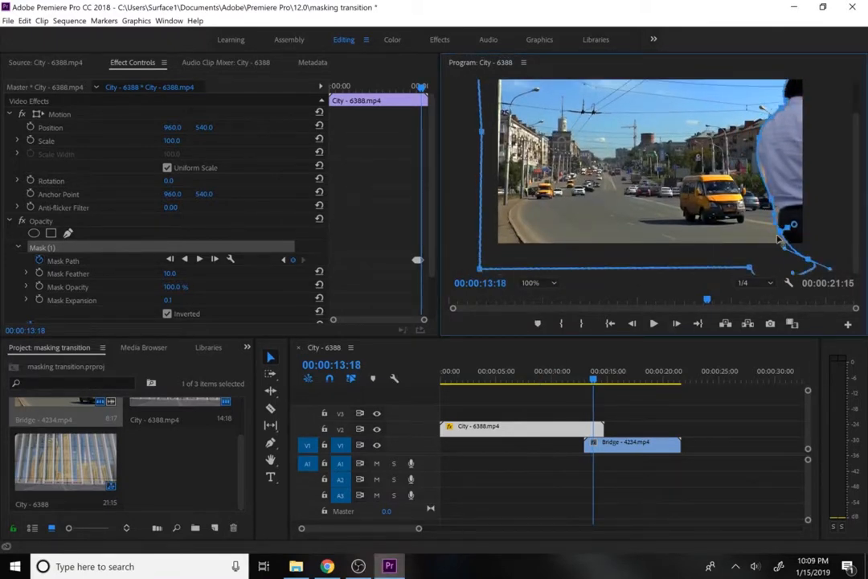
{"action": "left_click", "coordinate": [540, 283]}
{"action": "left_click", "coordinate": [545, 390]}
{"action": "left_click_drag", "start_coordinate": [748, 272], "coordinate": [804, 273]}
{"action": "left_click_drag", "start_coordinate": [856, 177], "coordinate": [856, 217]}
Advance through 00:00:13:19 to 00:00:13:20, adjusting the lower mask points and fitting the edge to the man's head, back and arm.
{"action": "left_click", "coordinate": [677, 324]}
{"action": "left_click_drag", "start_coordinate": [813, 247], "coordinate": [806, 243]}
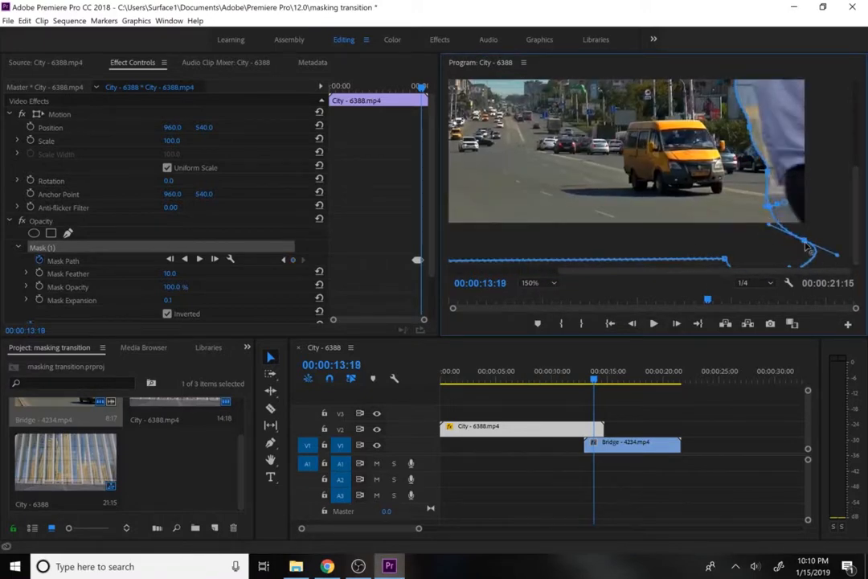
{"action": "scroll", "coordinate": [804, 241], "scroll_direction": "up", "scroll_amount": 4}
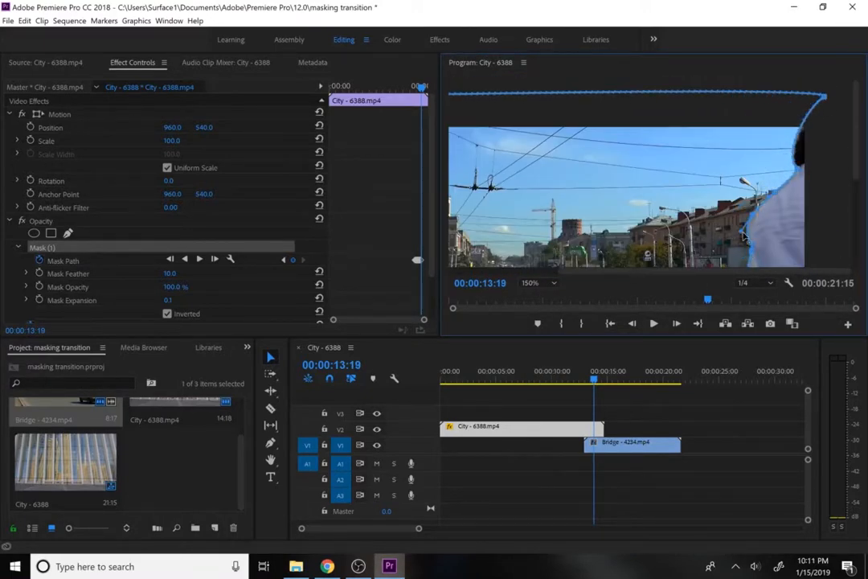
{"action": "scroll", "coordinate": [746, 235], "scroll_direction": "down", "scroll_amount": 5}
{"action": "key", "text": "Right"}
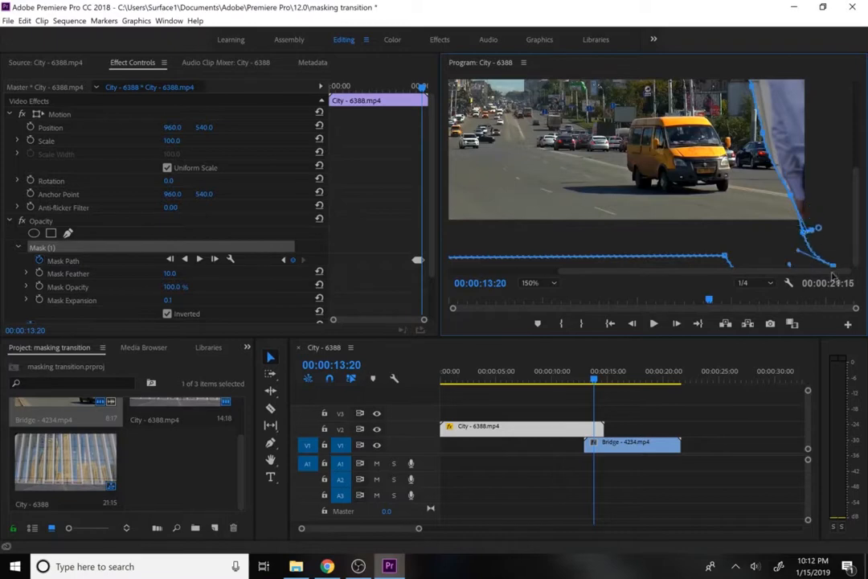
{"action": "scroll", "coordinate": [773, 199], "scroll_direction": "up", "scroll_amount": 3}
{"action": "scroll", "coordinate": [771, 179], "scroll_direction": "up", "scroll_amount": 3}
{"action": "scroll", "coordinate": [770, 217], "scroll_direction": "down", "scroll_amount": 5}
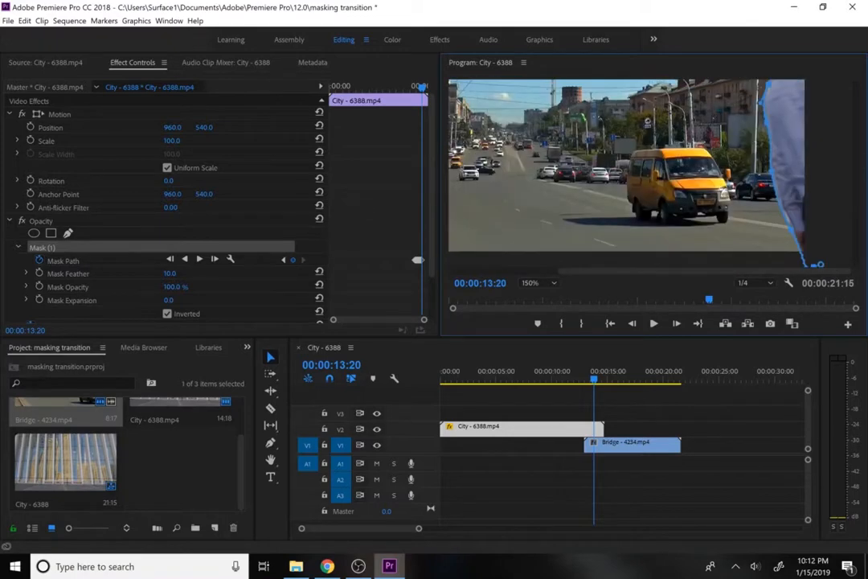
Advance through 00:00:13:21 to 00:00:13:22, moving the mask edge with the last of the man's back leaving the picture.
{"action": "key", "text": "Right"}
{"action": "scroll", "coordinate": [810, 98], "scroll_direction": "up", "scroll_amount": 4}
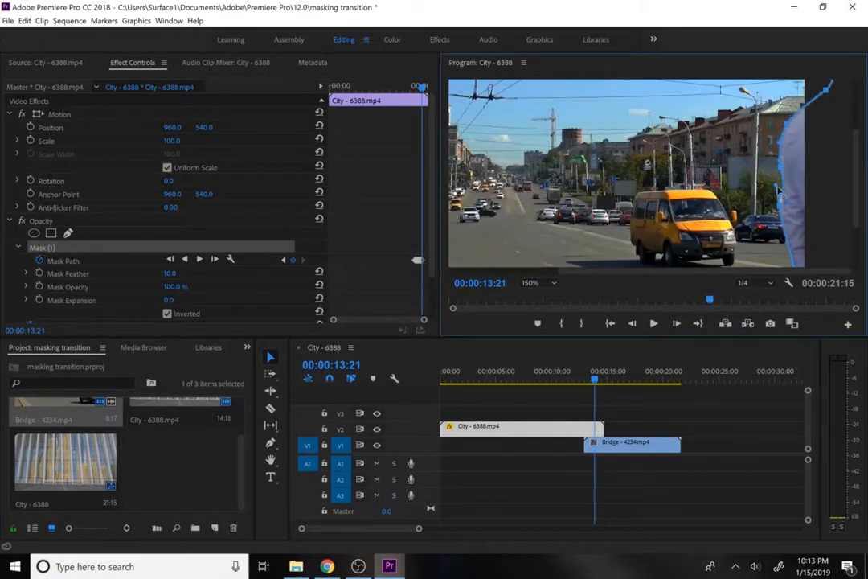
{"action": "key", "text": "Right"}
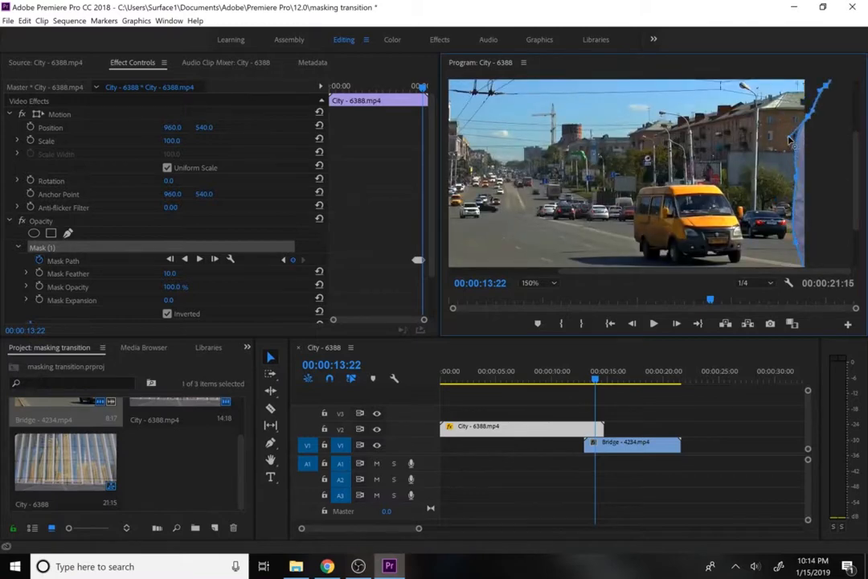
{"action": "scroll", "coordinate": [789, 141], "scroll_direction": "left", "scroll_amount": 3}
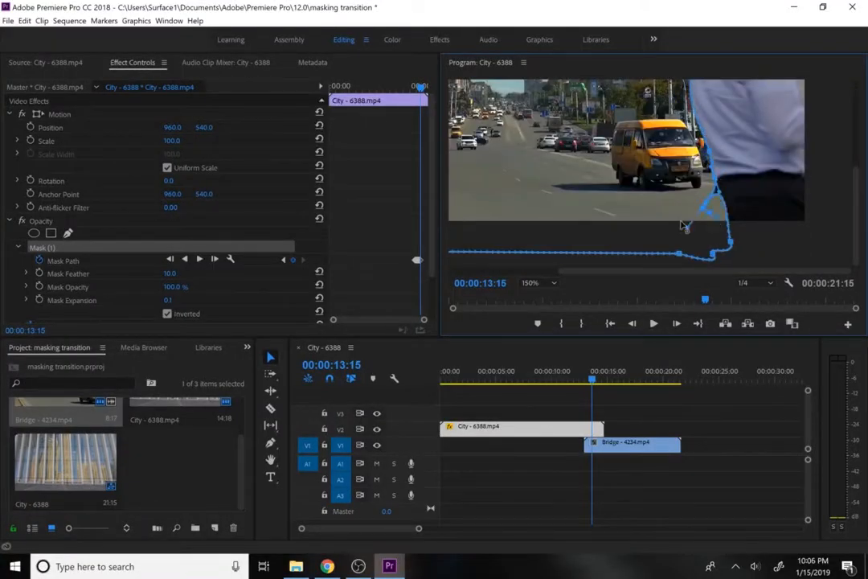
Advance from 00:00:13:15 to 00:00:13:16 and fit the mask tightly to the man's head, neck, shoulder and back.
{"action": "left_click", "coordinate": [677, 323]}
{"action": "left_click_drag", "start_coordinate": [684, 272], "coordinate": [573, 272]}
{"action": "left_click_drag", "start_coordinate": [856, 214], "coordinate": [857, 129]}
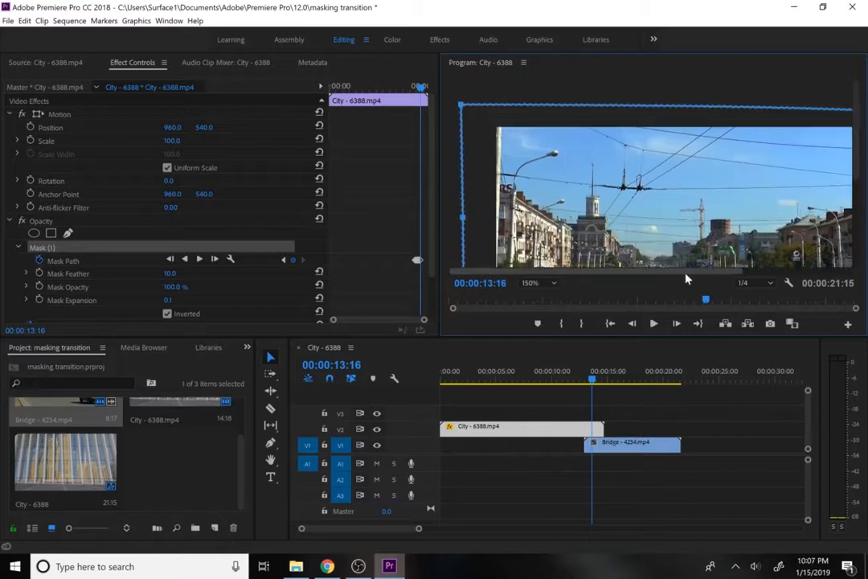
{"action": "left_click_drag", "start_coordinate": [686, 272], "coordinate": [797, 271]}
{"action": "left_click", "coordinate": [540, 283]}
{"action": "left_click", "coordinate": [538, 400]}
{"action": "left_click_drag", "start_coordinate": [650, 271], "coordinate": [749, 272]}
{"action": "left_click_drag", "start_coordinate": [856, 173], "coordinate": [855, 126]}
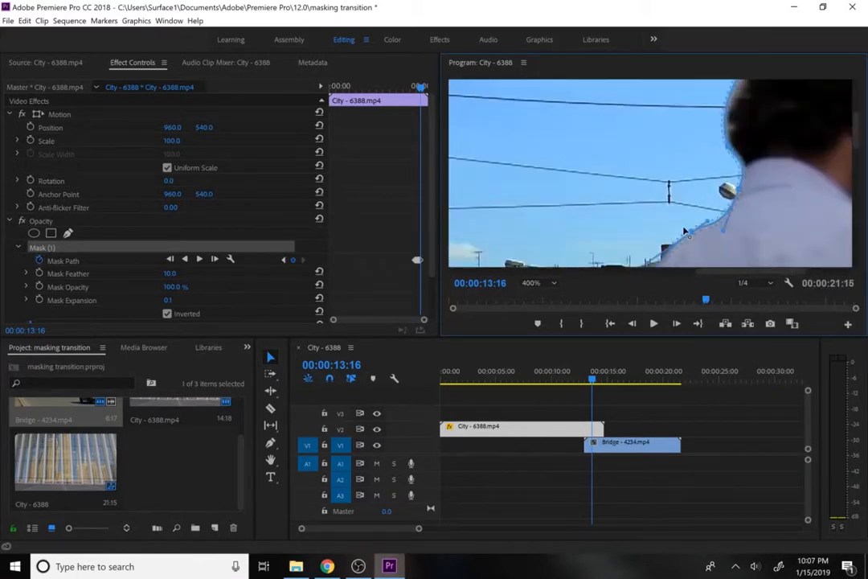
{"action": "left_click", "coordinate": [540, 283]}
{"action": "left_click", "coordinate": [553, 375]}
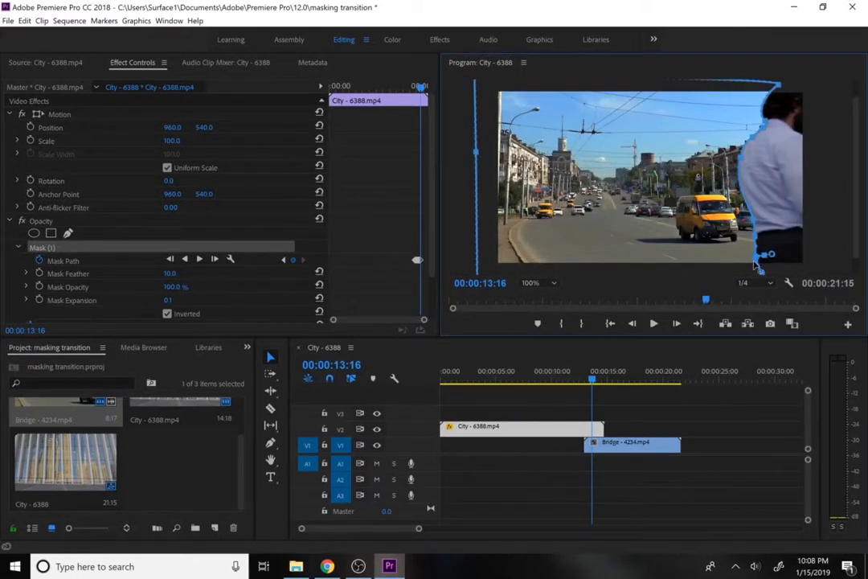
Advance to 00:00:13:17, refit the mask at the man's waist, and move its far-side points farther outside the picture.
{"action": "key", "text": "Right"}
{"action": "left_click_drag", "start_coordinate": [773, 240], "coordinate": [767, 230]}
{"action": "left_click_drag", "start_coordinate": [487, 267], "coordinate": [470, 268]}
{"action": "left_click_drag", "start_coordinate": [485, 131], "coordinate": [472, 132]}
{"action": "left_click_drag", "start_coordinate": [856, 201], "coordinate": [856, 165]}
{"action": "left_click_drag", "start_coordinate": [483, 91], "coordinate": [467, 91]}
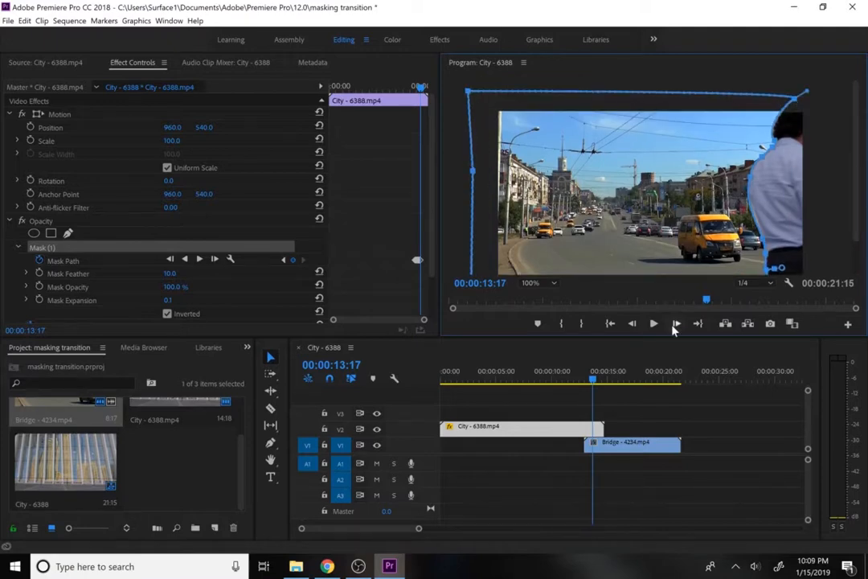
Advance to 00:00:13:18 and refit the mask to the man's shoulder, back and waist.
{"action": "left_click", "coordinate": [676, 324]}
{"action": "left_click_drag", "start_coordinate": [768, 171], "coordinate": [778, 170]}
{"action": "left_click_drag", "start_coordinate": [857, 185], "coordinate": [856, 257]}
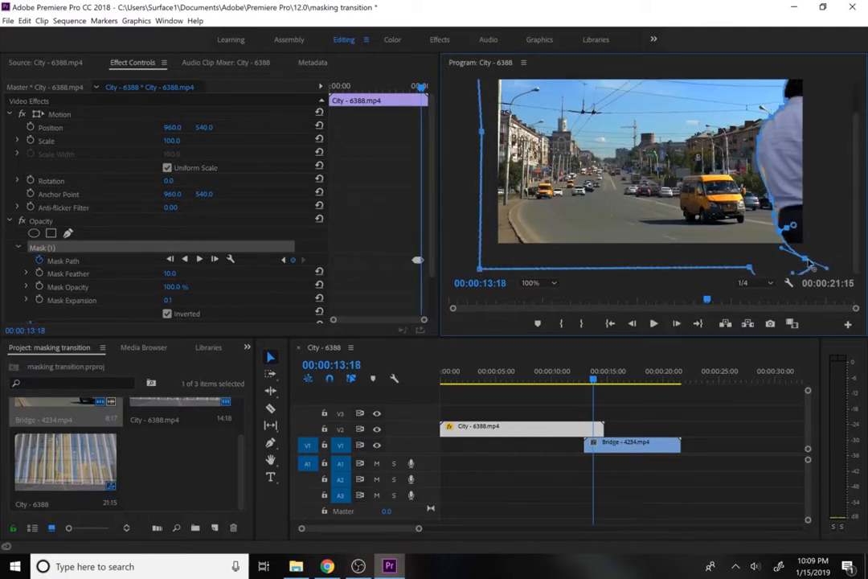
{"action": "scroll", "coordinate": [804, 248], "scroll_direction": "down", "scroll_amount": 3}
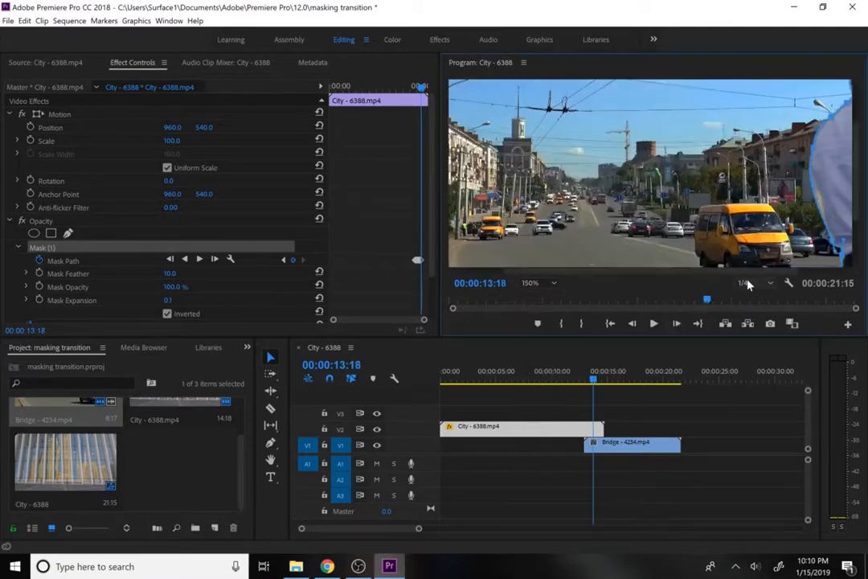
Advance to 00:00:13:19 and fit the mask edge closely along the man's shoulder, back, arm and waist.
{"action": "left_click", "coordinate": [676, 324]}
{"action": "left_click_drag", "start_coordinate": [856, 250], "coordinate": [855, 171]}
{"action": "left_click_drag", "start_coordinate": [812, 103], "coordinate": [825, 96]}
{"action": "left_click_drag", "start_coordinate": [856, 137], "coordinate": [815, 252]}
{"action": "left_click", "coordinate": [676, 325]}
{"action": "key", "text": "ctrl+z"}
{"action": "scroll", "coordinate": [772, 157], "scroll_direction": "up", "scroll_amount": 3}
{"action": "left_click", "coordinate": [676, 324]}
{"action": "mouse_move", "coordinate": [857, 221]}
{"action": "left_mouse_down"}
{"action": "mouse_move", "coordinate": [857, 187]}
{"action": "mouse_move", "coordinate": [857, 239]}
{"action": "left_mouse_up"}
{"action": "left_click", "coordinate": [677, 324]}
{"action": "left_click_drag", "start_coordinate": [810, 244], "coordinate": [817, 248]}
{"action": "left_click_drag", "start_coordinate": [857, 221], "coordinate": [857, 188]}
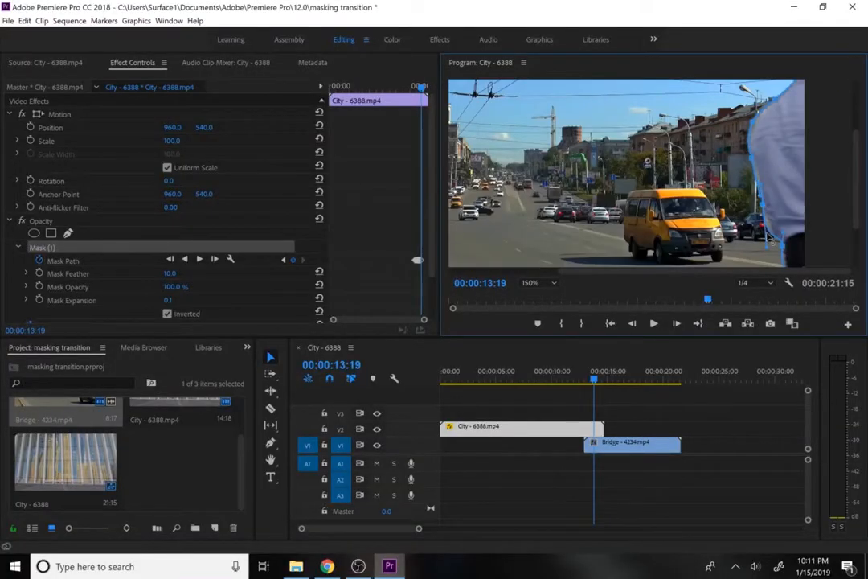
Advance to 00:00:13:20 and move the mask edge to follow the man's back and lower arm.
{"action": "left_click", "coordinate": [677, 323]}
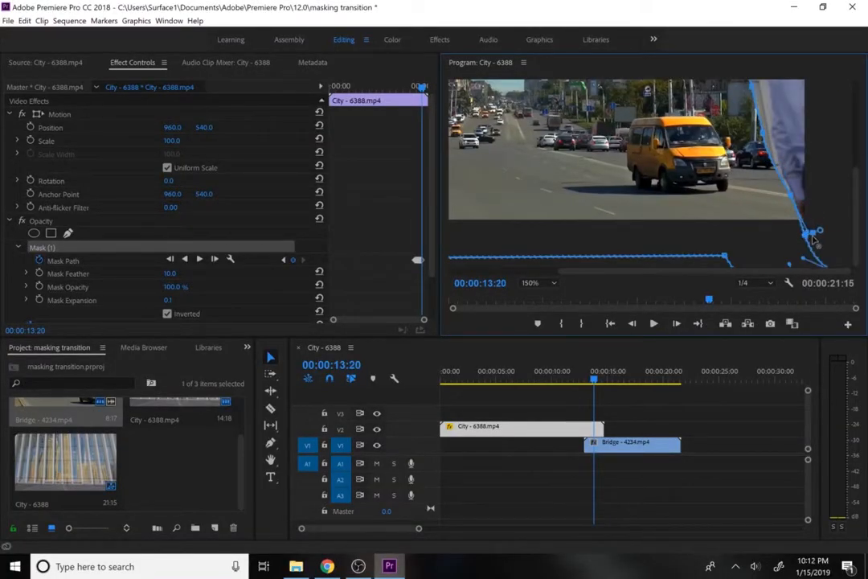
{"action": "key", "text": "ctrl+z"}
{"action": "scroll", "coordinate": [814, 239], "scroll_direction": "up", "scroll_amount": 2}
{"action": "scroll", "coordinate": [797, 178], "scroll_direction": "up", "scroll_amount": 3}
{"action": "scroll", "coordinate": [792, 189], "scroll_direction": "down", "scroll_amount": 4}
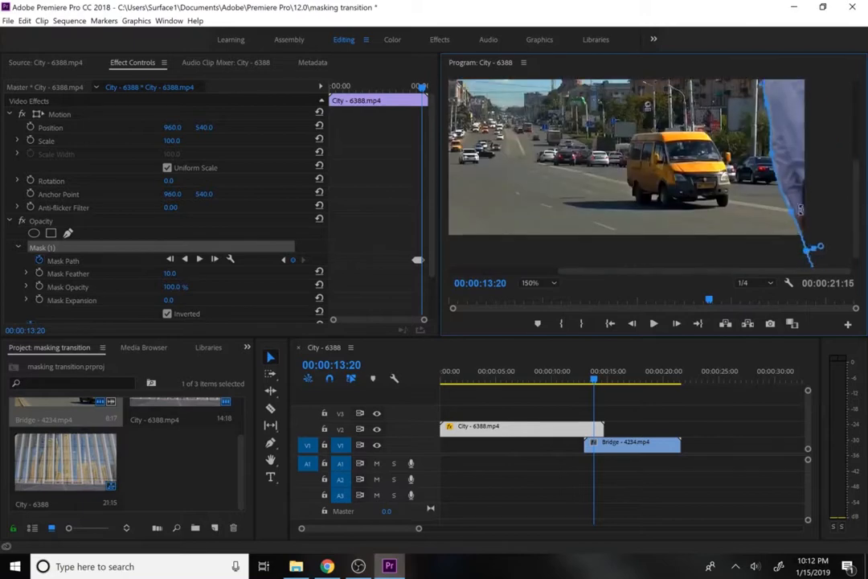
{"action": "key", "text": "ctrl+s"}
Advance through 00:00:13:21 to 00:00:13:23, following the last of the man's back and moving the mask edge completely outside the picture.
{"action": "left_click", "coordinate": [677, 323]}
{"action": "scroll", "coordinate": [831, 94], "scroll_direction": "up", "scroll_amount": 1}
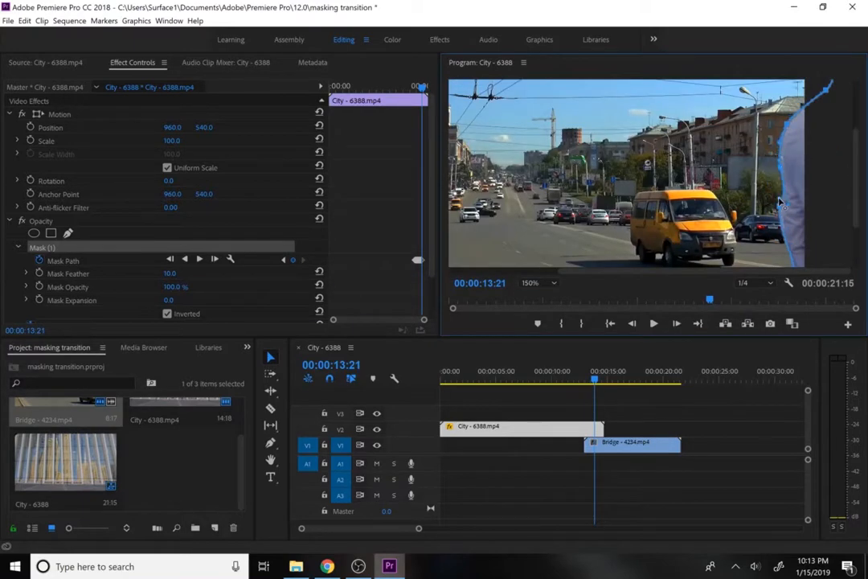
{"action": "key", "text": "Right"}
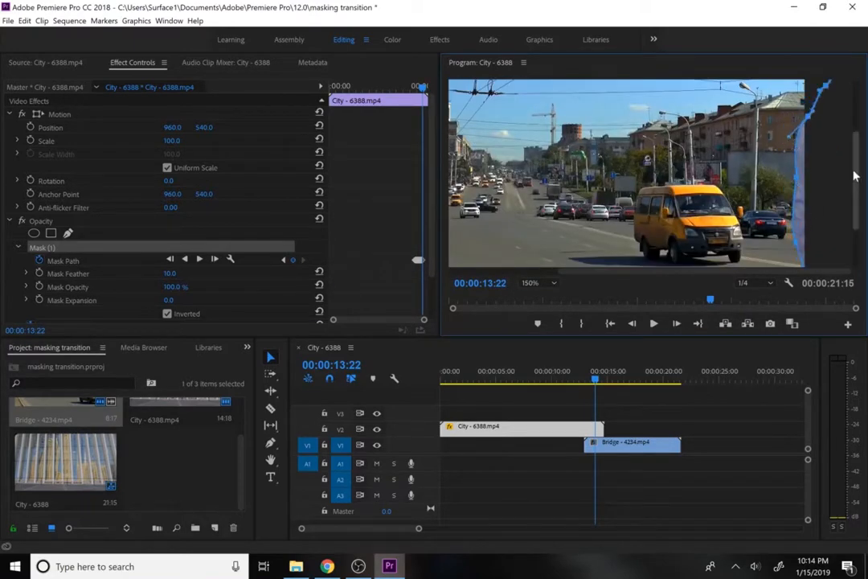
{"action": "key", "text": "Right"}
{"action": "left_click_drag", "start_coordinate": [856, 181], "coordinate": [853, 114]}
Fit the whole picture in the preview and review the masked frames back to 00:00:13:01.
{"action": "left_click", "coordinate": [540, 283]}
{"action": "left_click", "coordinate": [532, 295]}
{"action": "left_click", "coordinate": [576, 379]}
{"action": "left_click", "coordinate": [466, 259]}
{"action": "key", "text": "space"}
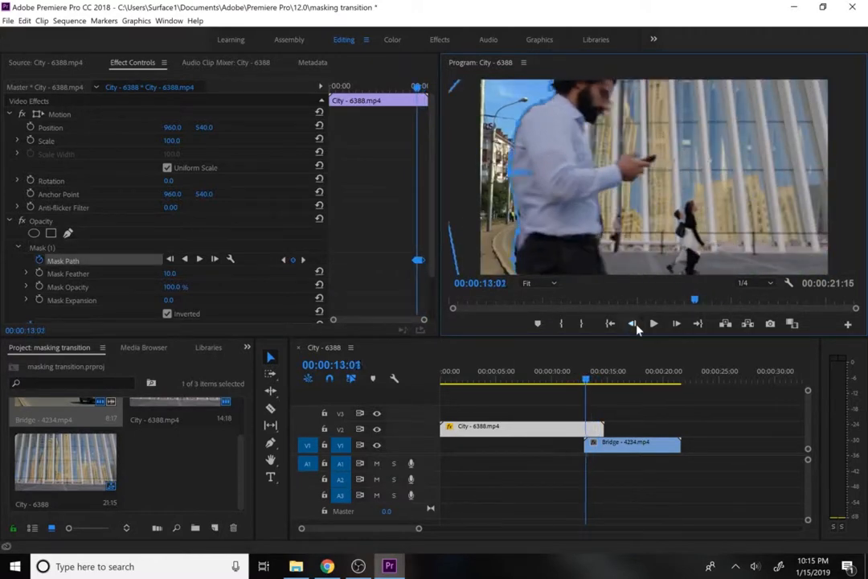
{"action": "left_click", "coordinate": [654, 324]}
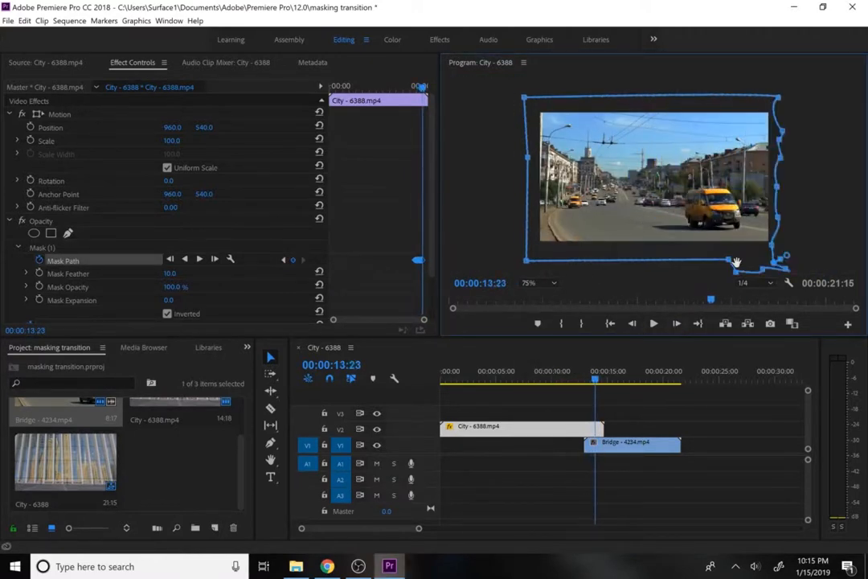
Step back from 00:00:13:23 to before the mask begins and play the transition.
{"action": "key", "text": "Left"}
{"action": "key", "text": "Left"}
{"action": "key", "text": "Left"}
{"action": "key", "text": "Left"}
{"action": "key", "text": "Left"}
{"action": "key", "text": "Left"}
{"action": "key", "text": "Left"}
{"action": "key", "text": "Left"}
{"action": "key", "text": "Left"}
{"action": "key", "text": "Left"}
{"action": "key", "text": "Left"}
{"action": "key", "text": "Left"}
{"action": "key", "text": "Left"}
{"action": "key", "text": "Left"}
{"action": "key", "text": "Left"}
{"action": "key", "text": "Left"}
{"action": "key", "text": "Left"}
{"action": "key", "text": "Left"}
{"action": "key", "text": "Left"}
{"action": "key", "text": "Left"}
{"action": "key", "text": "space"}
{"action": "key", "text": "space"}
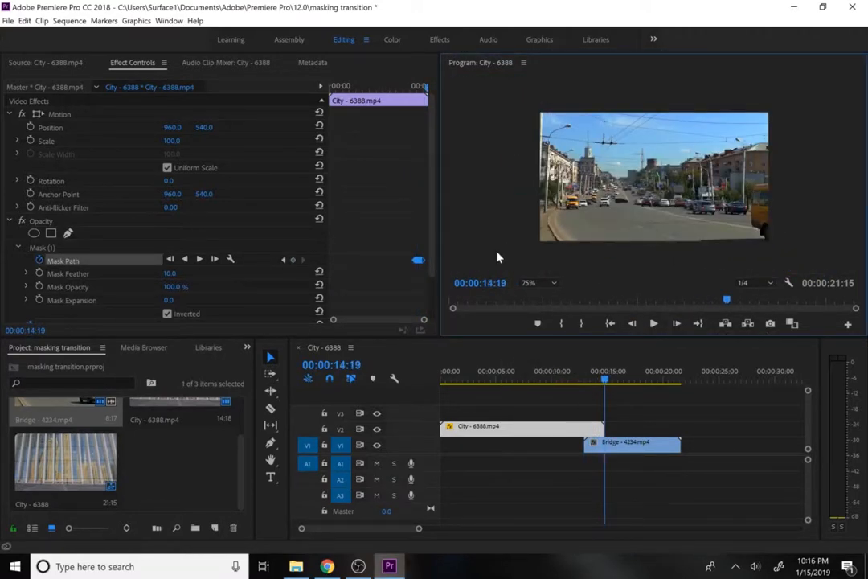
Advance from 00:00:13:21 to 00:00:13:23, shifting the mask edge past the side where the man leaves the picture.
{"action": "left_click", "coordinate": [358, 567]}
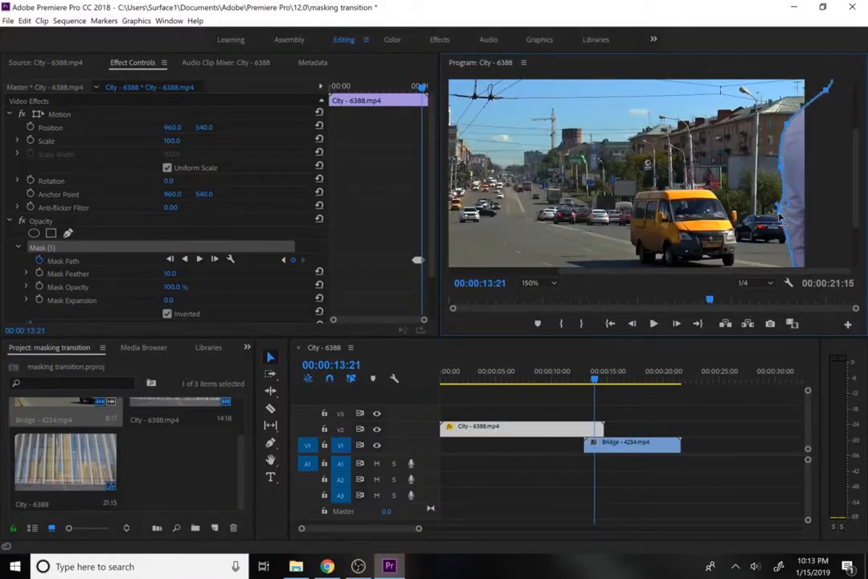
{"action": "key", "text": "Right"}
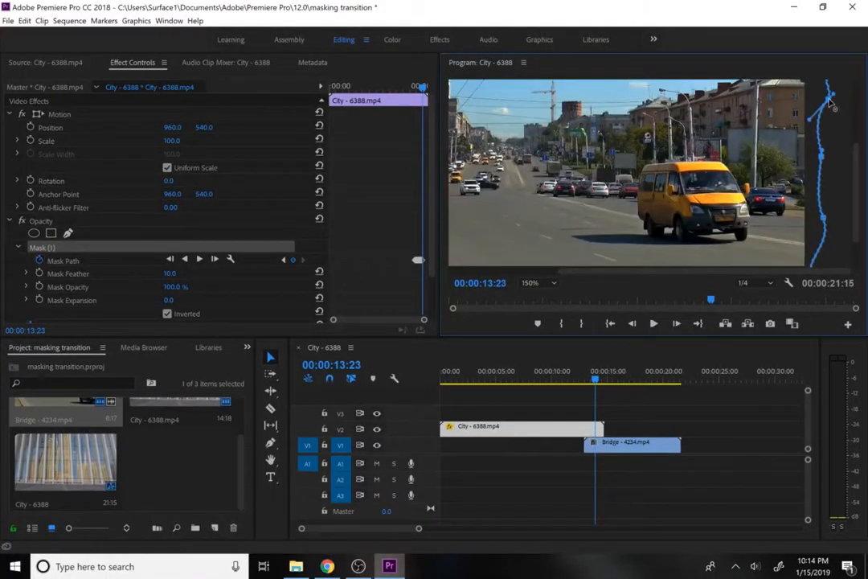
{"action": "left_click", "coordinate": [545, 283]}
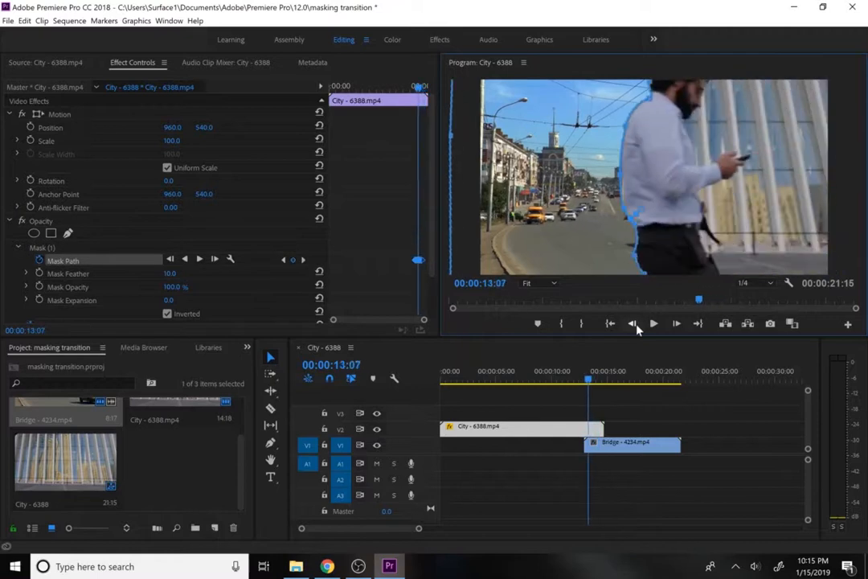
Step back frame by frame from 00:00:14:06 to 00:00:13:00, checking how the mask follows the man.
{"action": "left_click", "coordinate": [573, 349]}
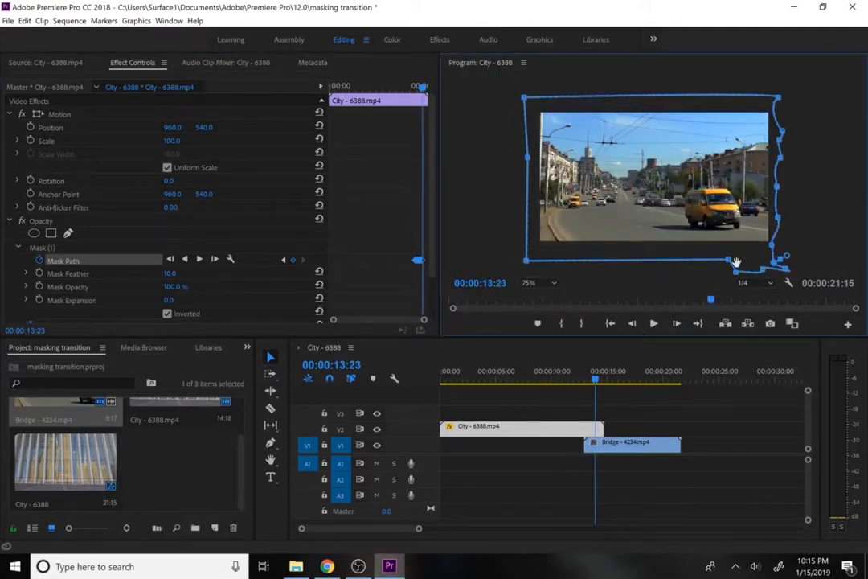
{"action": "left_click", "coordinate": [631, 327]}
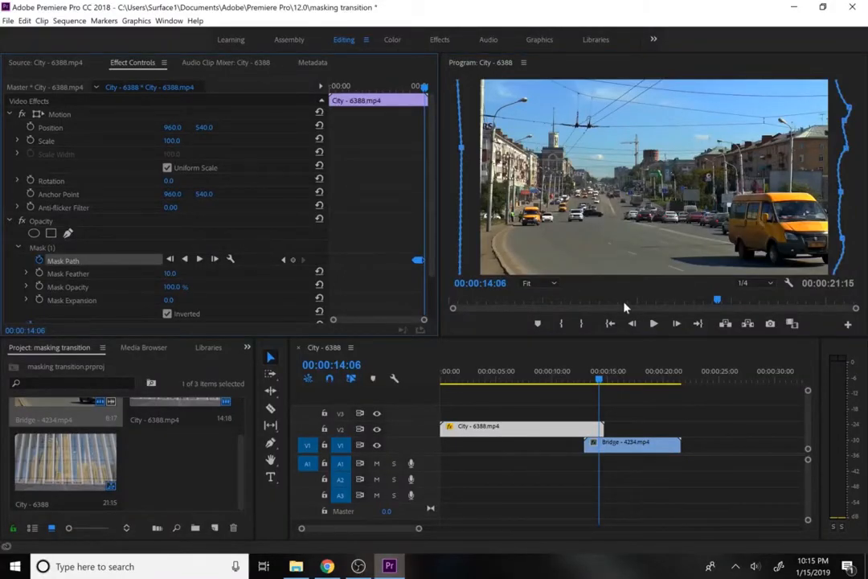
{"action": "left_click", "coordinate": [634, 325]}
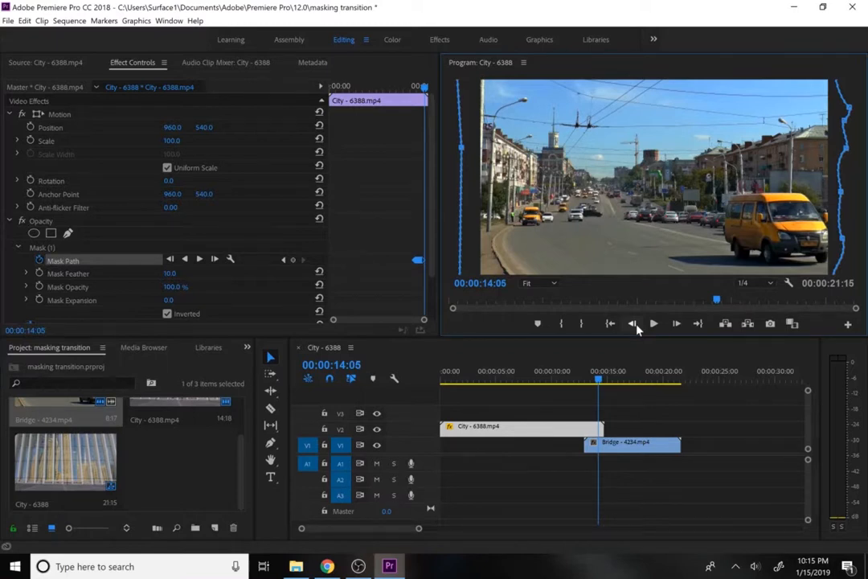
{"action": "left_click", "coordinate": [636, 326]}
{"action": "left_click", "coordinate": [636, 326]}
{"action": "left_click", "coordinate": [636, 326]}
{"action": "left_click", "coordinate": [636, 326]}
{"action": "left_click", "coordinate": [637, 326]}
{"action": "left_click", "coordinate": [636, 325]}
{"action": "left_click", "coordinate": [636, 326]}
{"action": "left_click", "coordinate": [636, 326]}
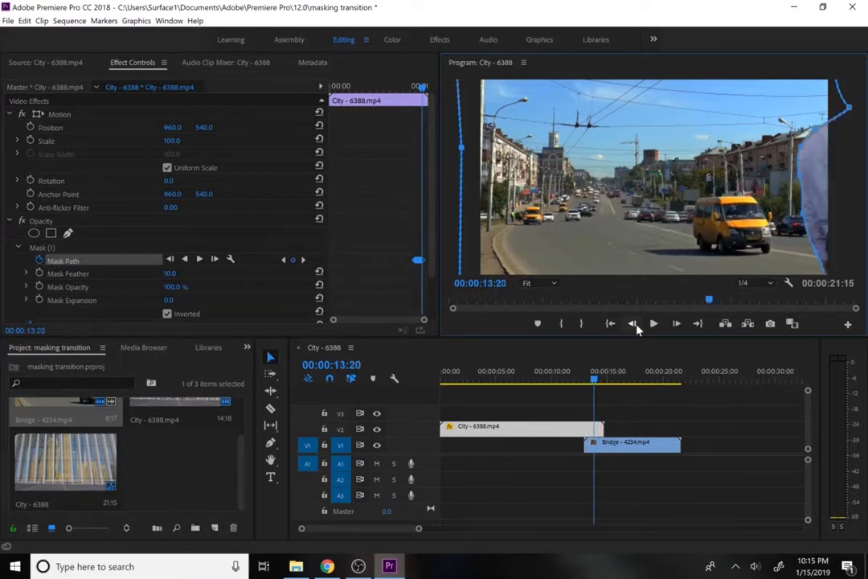
{"action": "left_click", "coordinate": [634, 324]}
{"action": "left_click", "coordinate": [634, 325]}
{"action": "left_click", "coordinate": [635, 325]}
{"action": "left_click", "coordinate": [635, 325]}
{"action": "left_click", "coordinate": [634, 325]}
{"action": "left_click", "coordinate": [634, 325]}
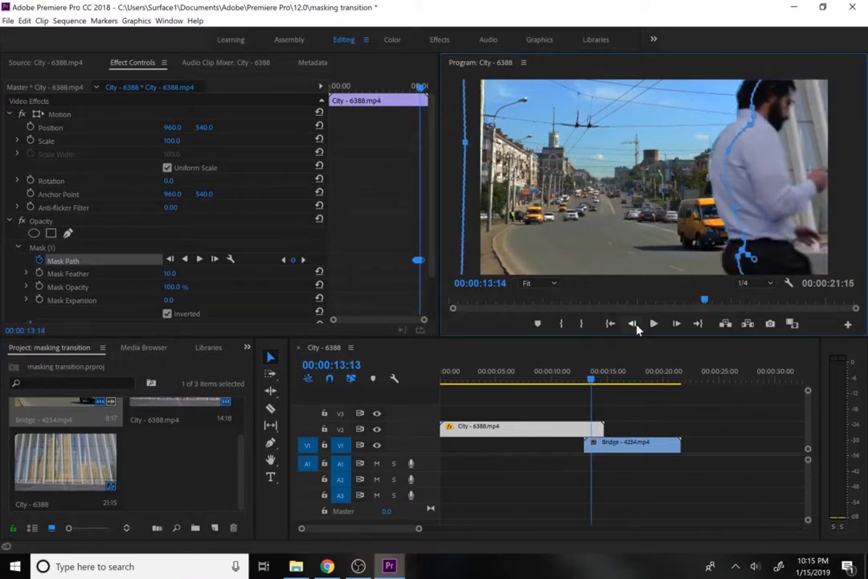
{"action": "left_click", "coordinate": [635, 325]}
{"action": "left_click", "coordinate": [634, 325]}
{"action": "left_click", "coordinate": [634, 325]}
{"action": "left_click", "coordinate": [635, 325]}
{"action": "left_click", "coordinate": [635, 324]}
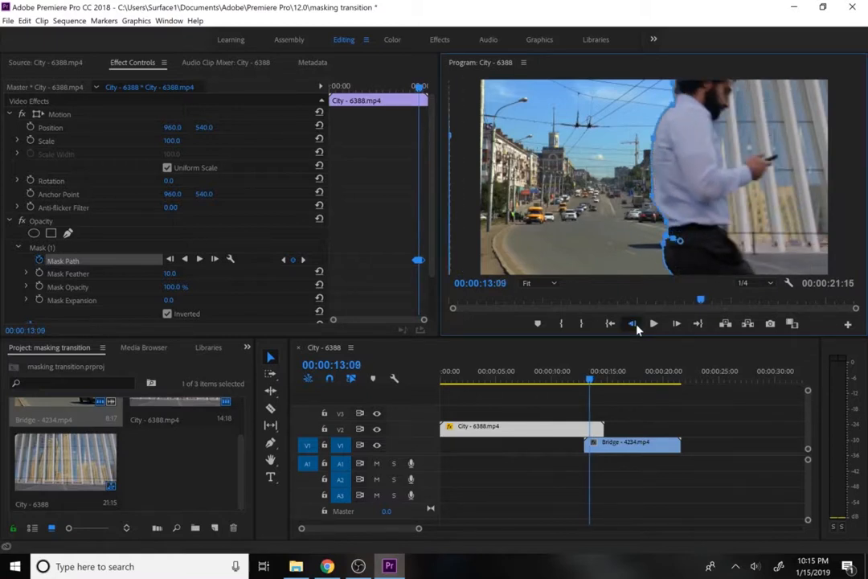
{"action": "left_click", "coordinate": [634, 324]}
{"action": "left_click", "coordinate": [634, 325]}
{"action": "left_click", "coordinate": [634, 325]}
{"action": "left_click", "coordinate": [635, 325]}
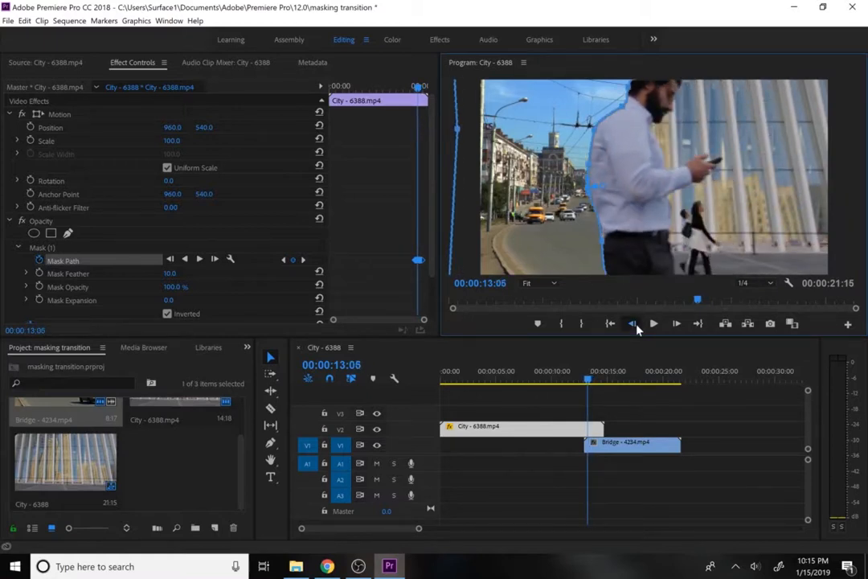
{"action": "left_click", "coordinate": [635, 325]}
{"action": "left_click", "coordinate": [635, 325]}
{"action": "left_click", "coordinate": [634, 325]}
{"action": "left_click", "coordinate": [635, 325]}
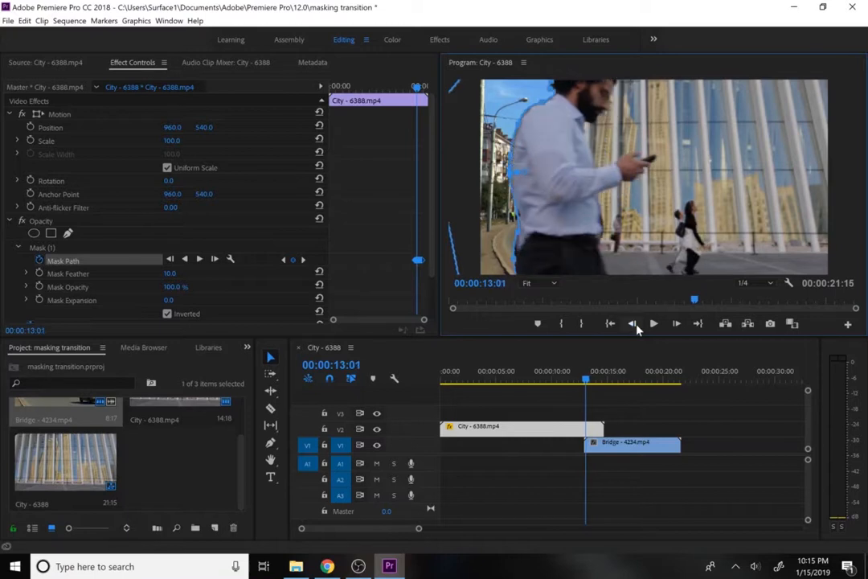
{"action": "left_click", "coordinate": [635, 325]}
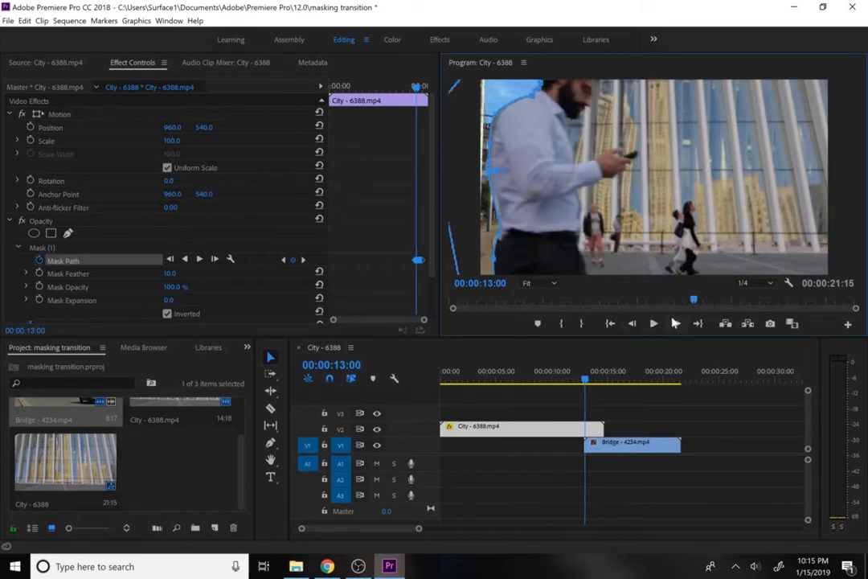
Step forward to 00:00:13:06 to check the mask edge along the man's back.
{"action": "left_click", "coordinate": [676, 324]}
{"action": "left_click", "coordinate": [676, 324]}
{"action": "left_click", "coordinate": [677, 324]}
{"action": "left_click", "coordinate": [677, 324]}
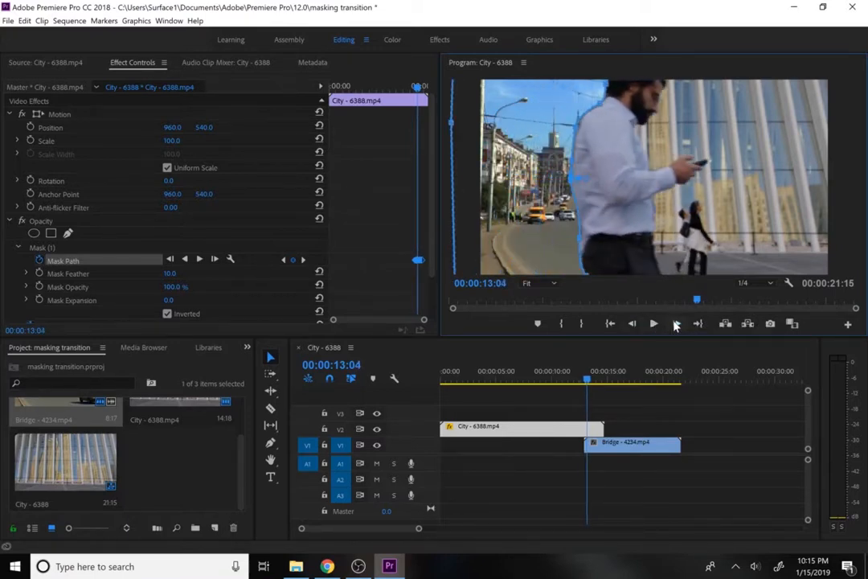
{"action": "left_click", "coordinate": [677, 324]}
{"action": "left_click", "coordinate": [676, 324]}
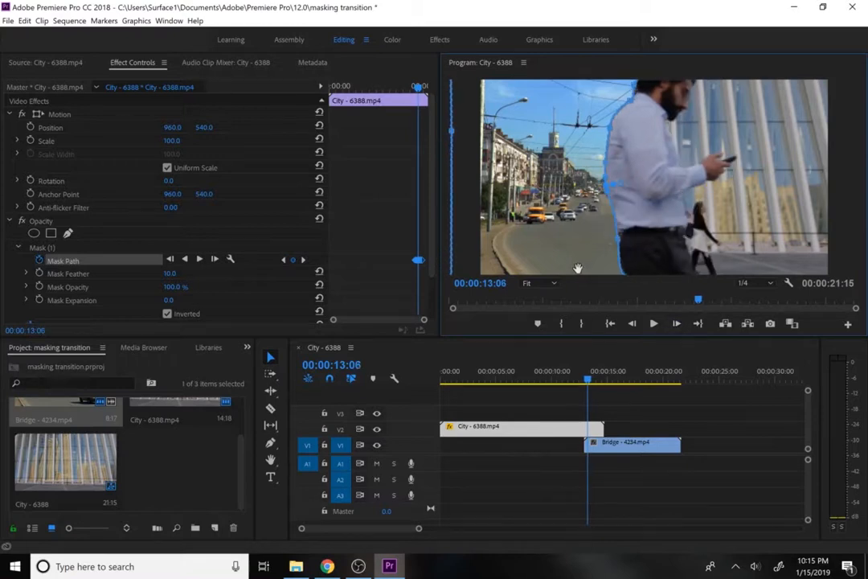
Set the preview zoom to 75% and step forward to 00:00:13:23, examining the complete mask outline around the picture.
{"action": "left_click", "coordinate": [553, 284]}
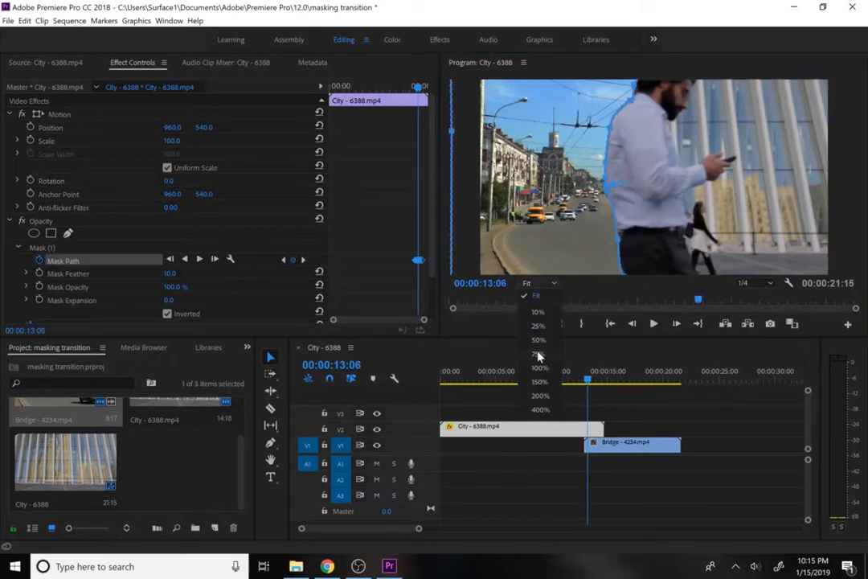
{"action": "left_click", "coordinate": [539, 354]}
{"action": "left_click", "coordinate": [676, 325]}
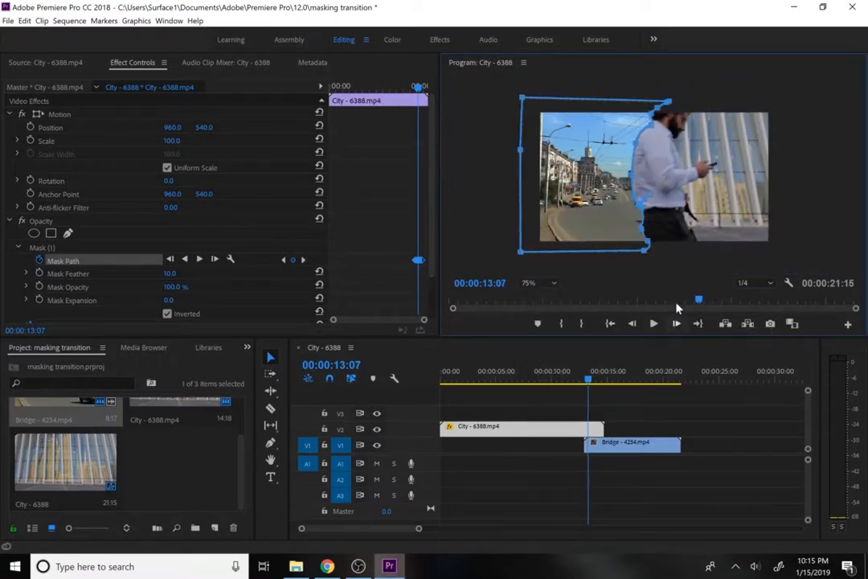
{"action": "left_click", "coordinate": [676, 325]}
{"action": "left_click", "coordinate": [676, 325]}
{"action": "left_click", "coordinate": [676, 325]}
{"action": "left_click", "coordinate": [676, 325]}
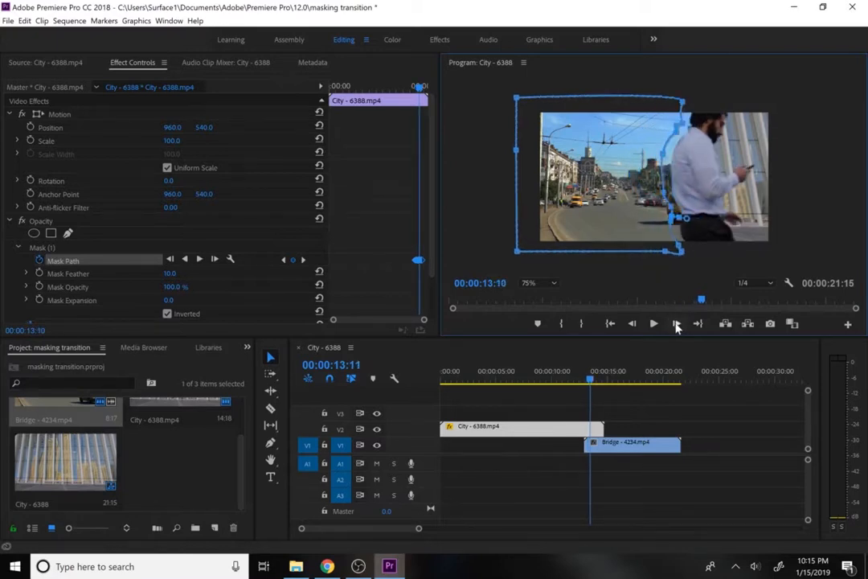
{"action": "left_click", "coordinate": [676, 324]}
{"action": "left_click", "coordinate": [676, 325]}
{"action": "left_click", "coordinate": [676, 325]}
{"action": "left_click", "coordinate": [676, 325]}
{"action": "left_click", "coordinate": [676, 325]}
{"action": "left_click", "coordinate": [677, 325]}
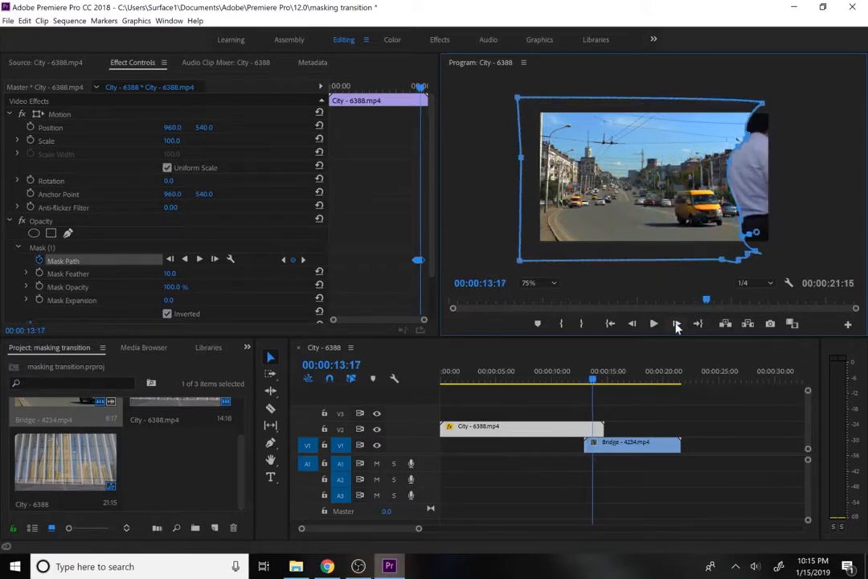
{"action": "left_click", "coordinate": [676, 325]}
{"action": "left_click", "coordinate": [676, 325]}
{"action": "left_click", "coordinate": [676, 325]}
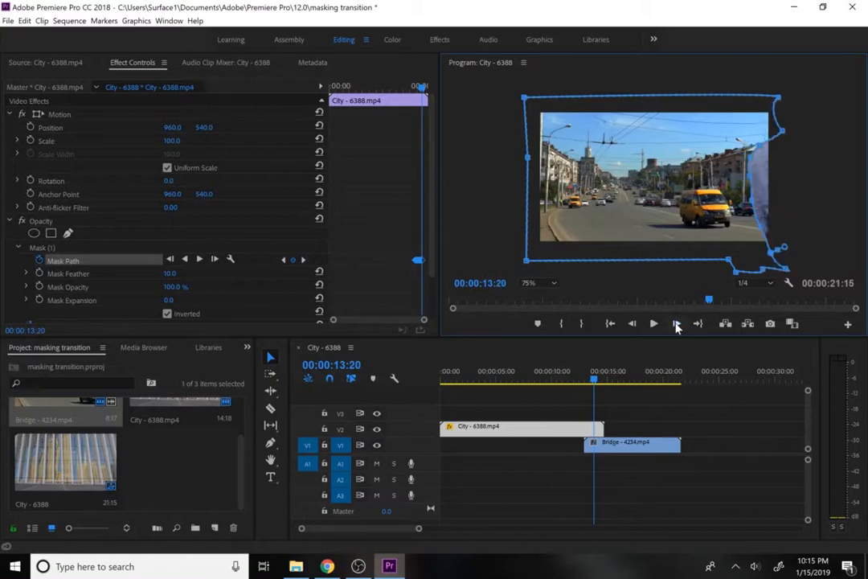
{"action": "left_click", "coordinate": [676, 324]}
{"action": "left_click", "coordinate": [676, 325]}
{"action": "left_click", "coordinate": [676, 325]}
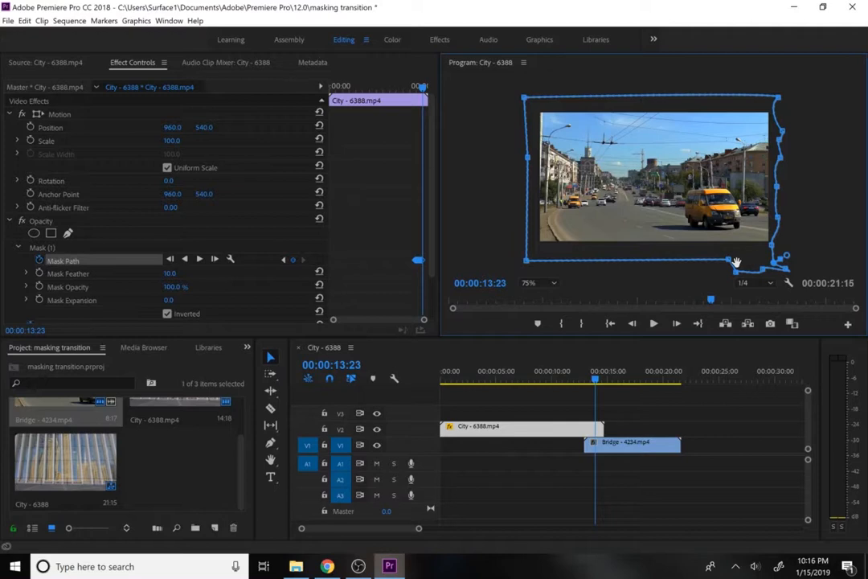
Step back from 00:00:13:23 to 00:00:13:02, inspecting the mask shape on each frame.
{"action": "left_click", "coordinate": [632, 323]}
{"action": "left_click", "coordinate": [632, 323]}
{"action": "left_click", "coordinate": [632, 323]}
{"action": "left_click", "coordinate": [632, 324]}
{"action": "left_click", "coordinate": [632, 323]}
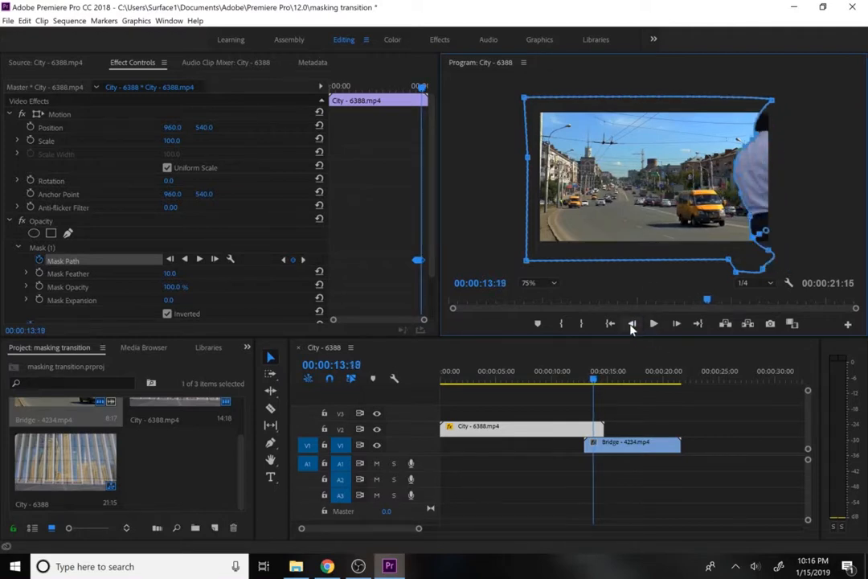
{"action": "left_click", "coordinate": [632, 323]}
{"action": "left_click", "coordinate": [632, 323]}
{"action": "left_click", "coordinate": [632, 323]}
{"action": "left_click", "coordinate": [632, 323]}
{"action": "left_click", "coordinate": [632, 323]}
{"action": "left_click", "coordinate": [632, 323]}
{"action": "left_click", "coordinate": [632, 323]}
{"action": "left_click", "coordinate": [632, 323]}
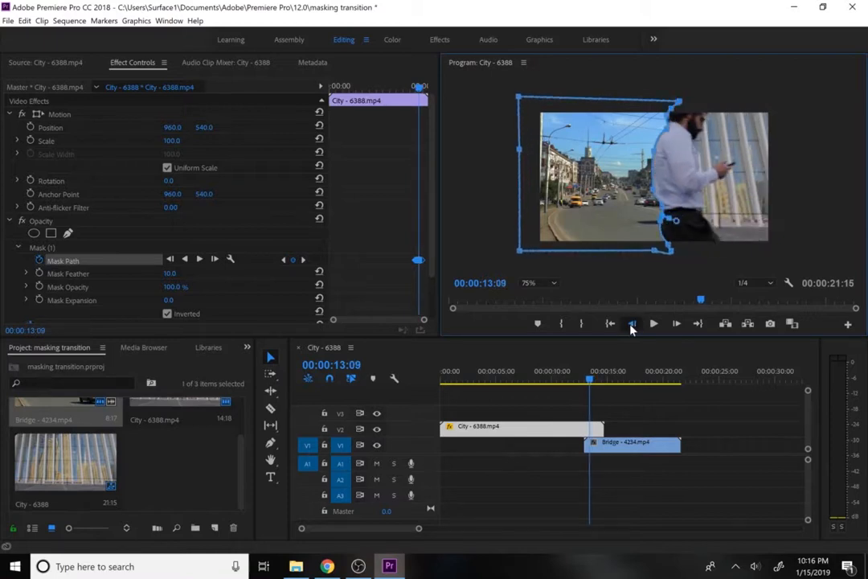
{"action": "left_click", "coordinate": [632, 324]}
{"action": "left_click", "coordinate": [632, 324]}
{"action": "left_click", "coordinate": [632, 324]}
{"action": "left_click", "coordinate": [632, 324]}
{"action": "left_click", "coordinate": [632, 323]}
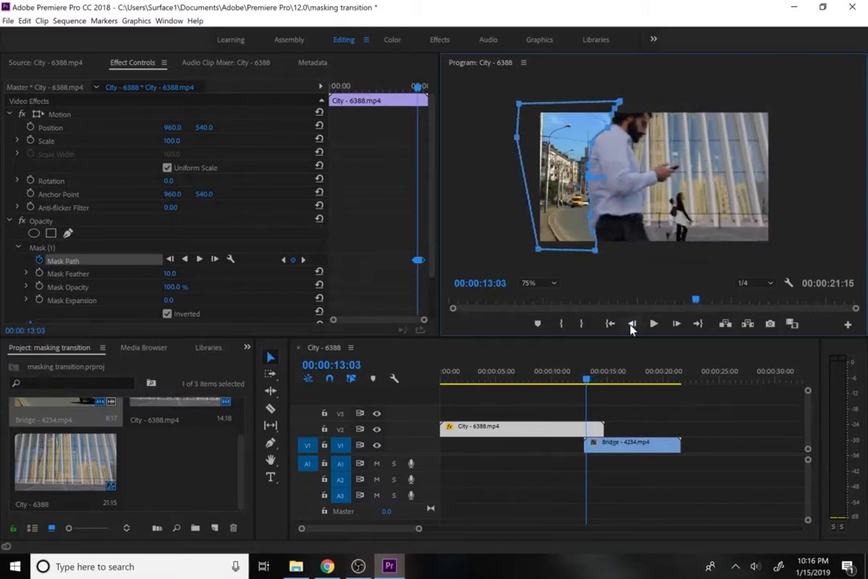
{"action": "left_click", "coordinate": [632, 323]}
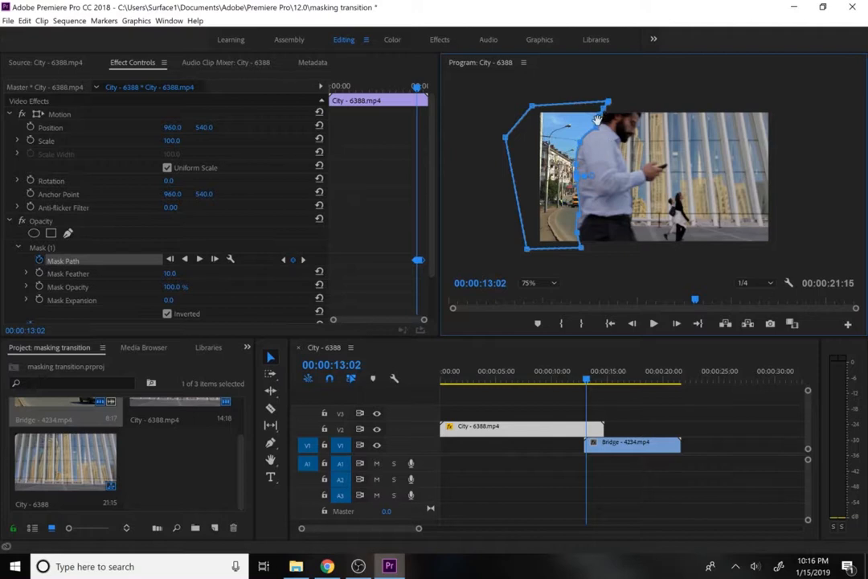
Go back to 00:00:12:22, before the first mask keyframe, and play the finished transition.
{"action": "left_click", "coordinate": [633, 323]}
{"action": "left_click", "coordinate": [633, 324]}
{"action": "left_click", "coordinate": [632, 324]}
{"action": "left_click", "coordinate": [633, 324]}
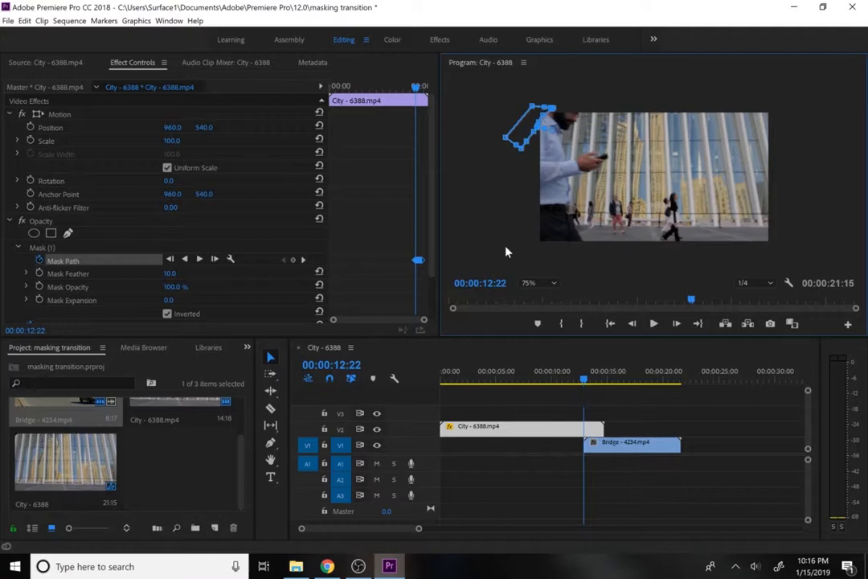
{"action": "key", "text": "space"}
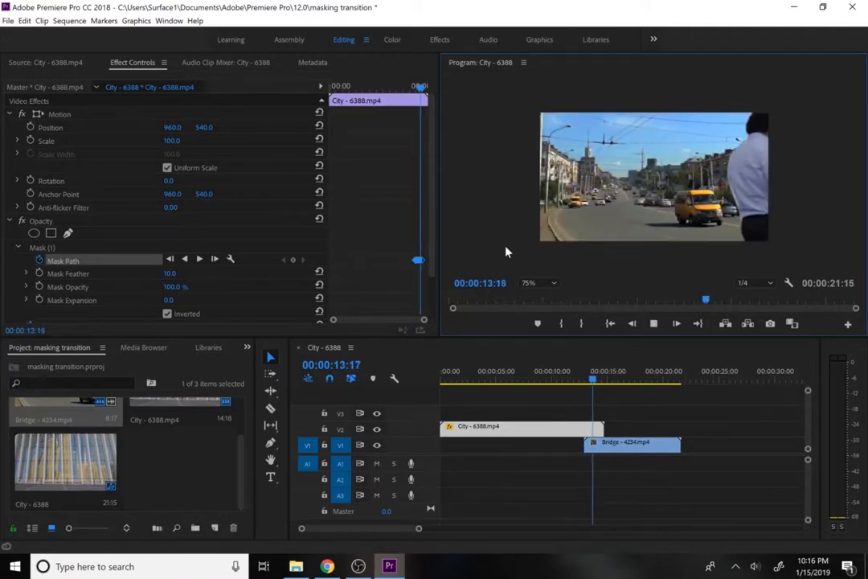
{"action": "key", "text": "space"}
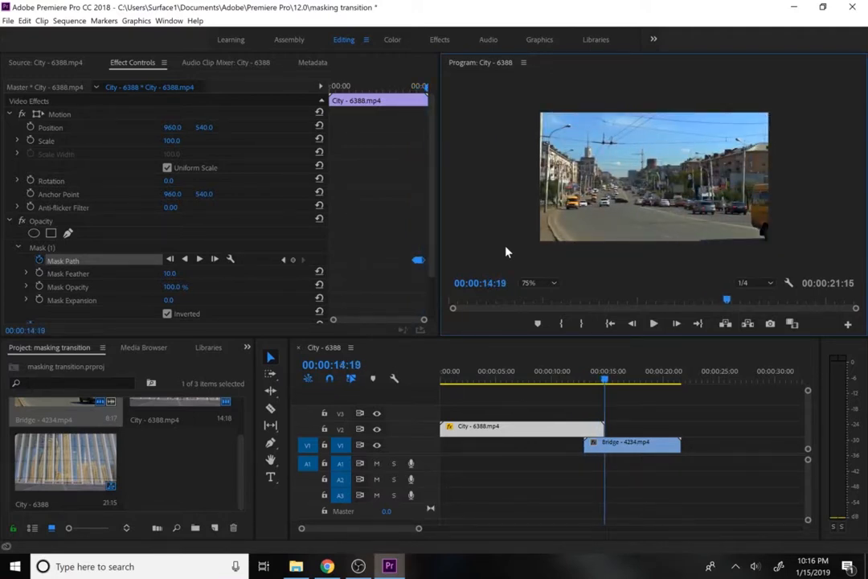